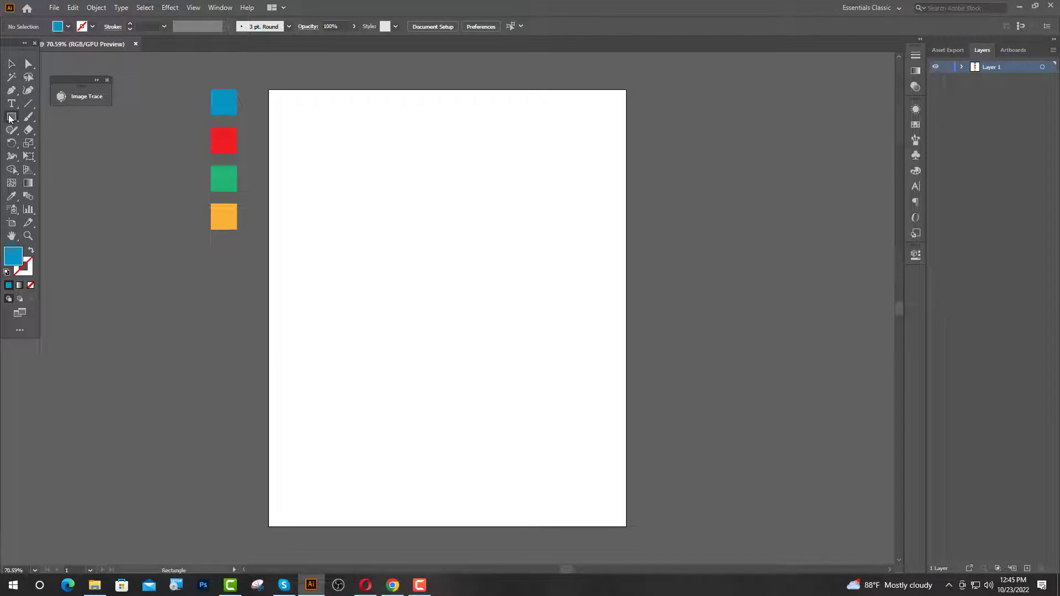
- Draw a 9 × 11 in rectangle covering the whole artboard and fill it with black
left_click_drag(268, 90, 626, 527)
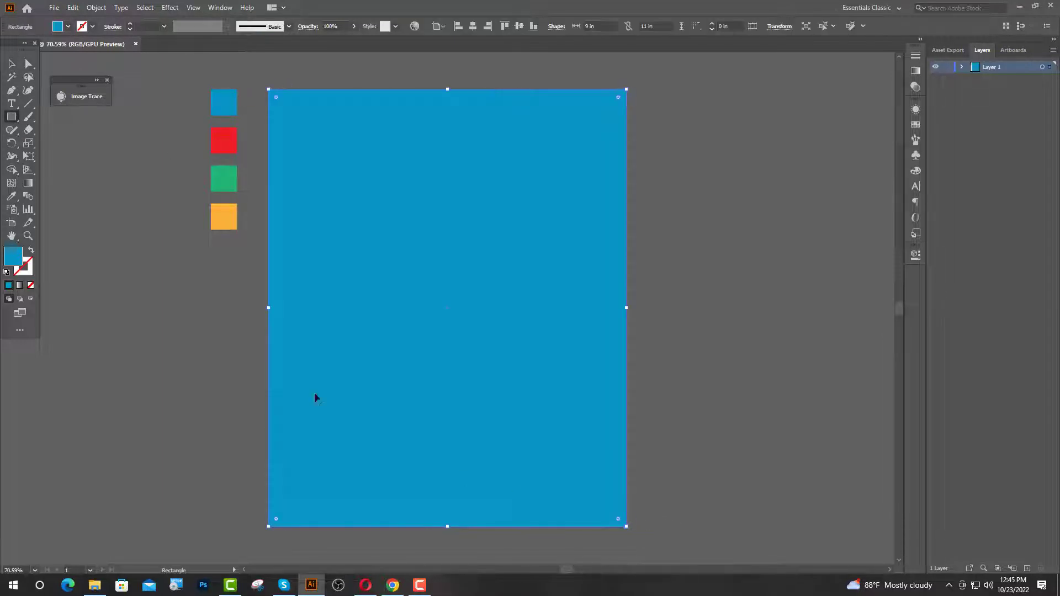
key("v")
left_click(67, 26)
left_click(30, 46)
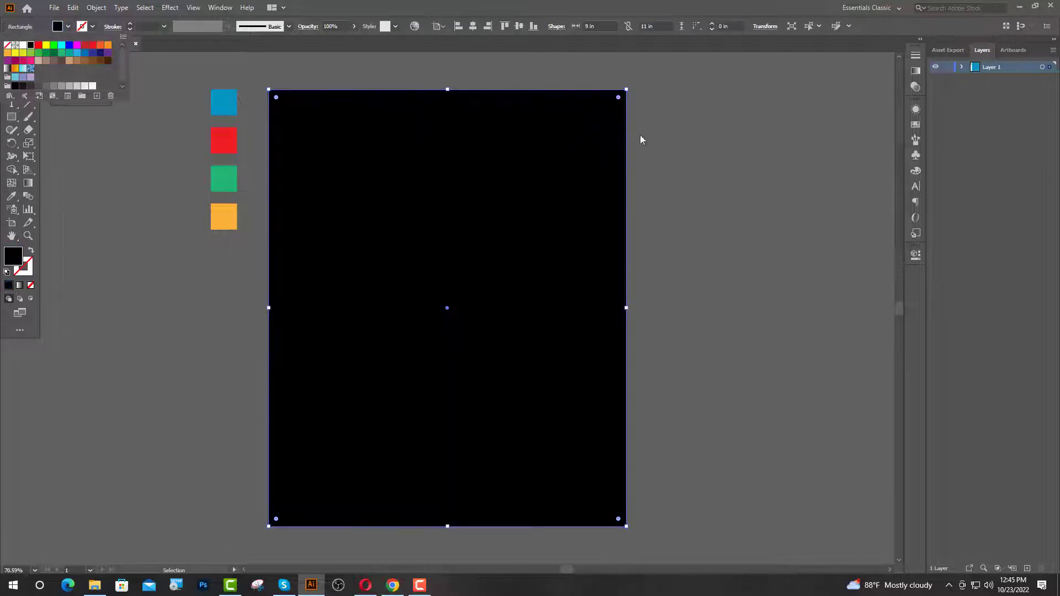
- Lock the black background rectangle in Layer 1
left_click(961, 67)
left_click(961, 67)
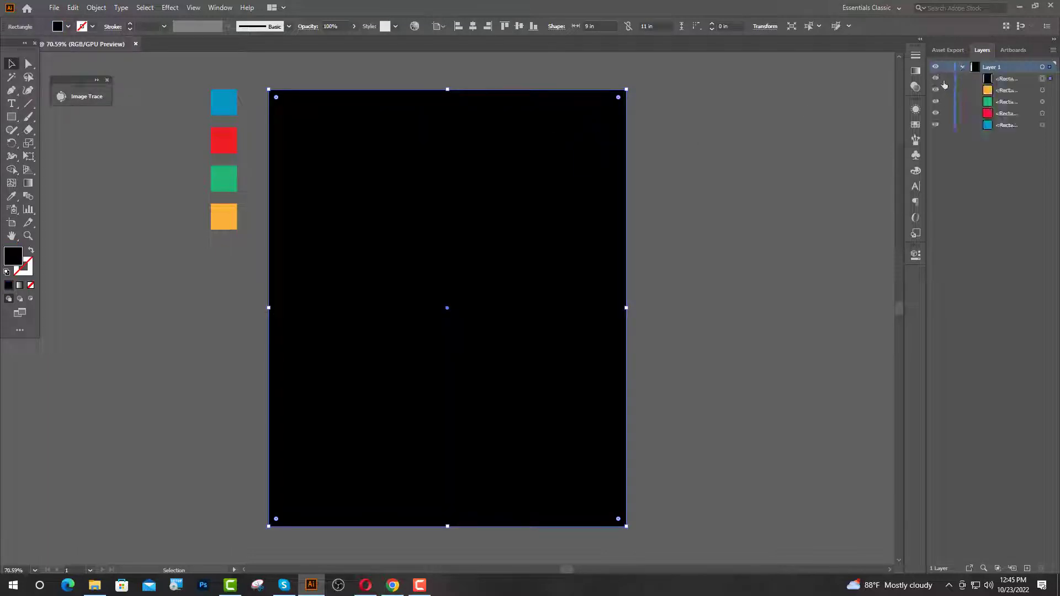
left_click(945, 79)
left_click(960, 67)
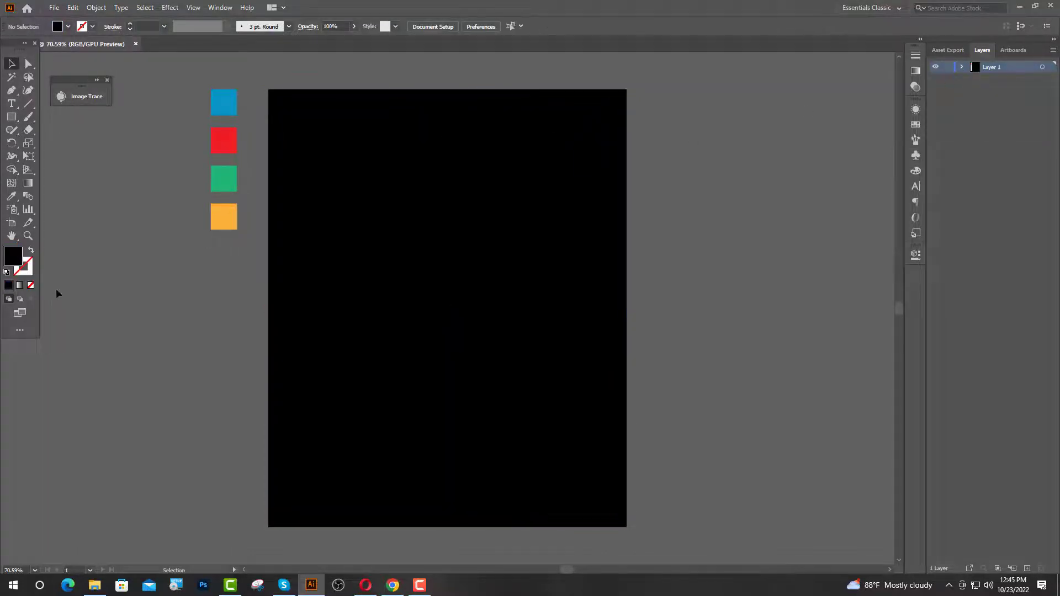
- Show the rulers and place two vertical guides at about 2.25 in and 6.75 in across the artboard
key("ctrl+r")
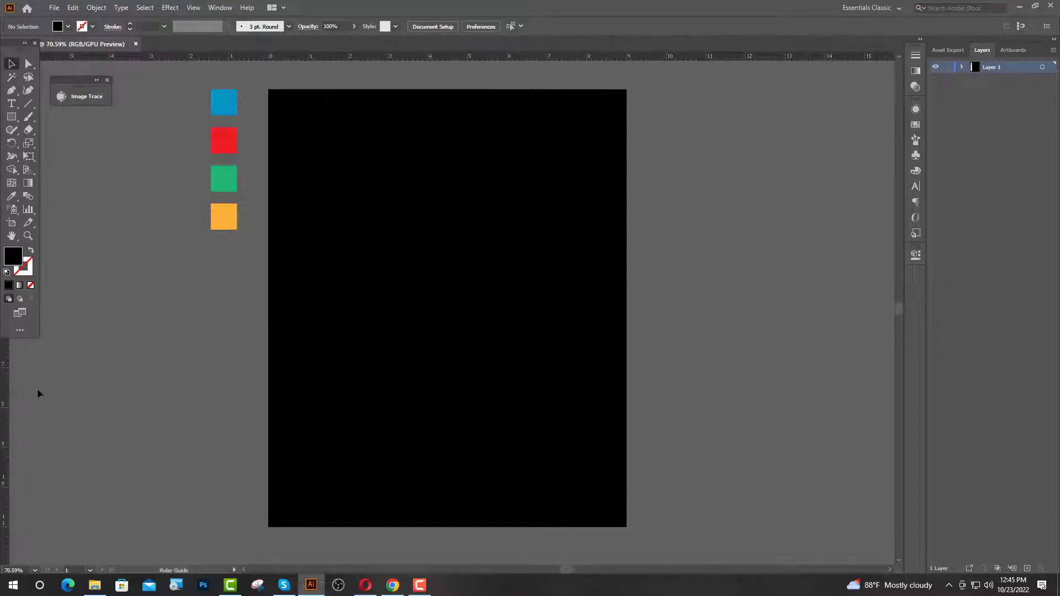
left_click_drag(232, 401, 536, 423)
left_click_drag(343, 377, 530, 437)
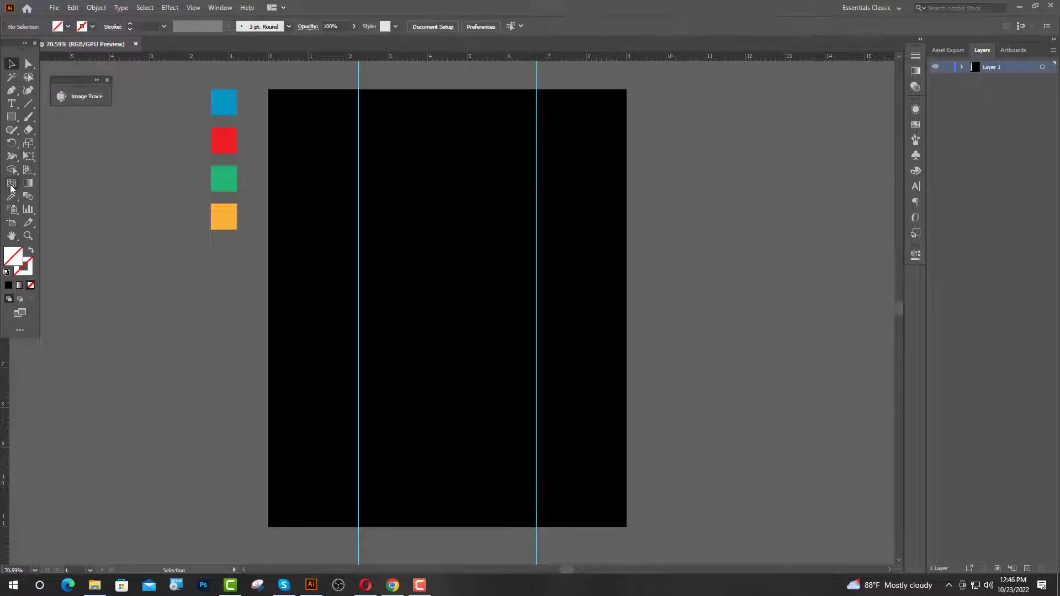
- Sample the green swatch and draw a straight horizontal line about 1.6 in long from the left guide near the artboard's upper edge
left_click(12, 196)
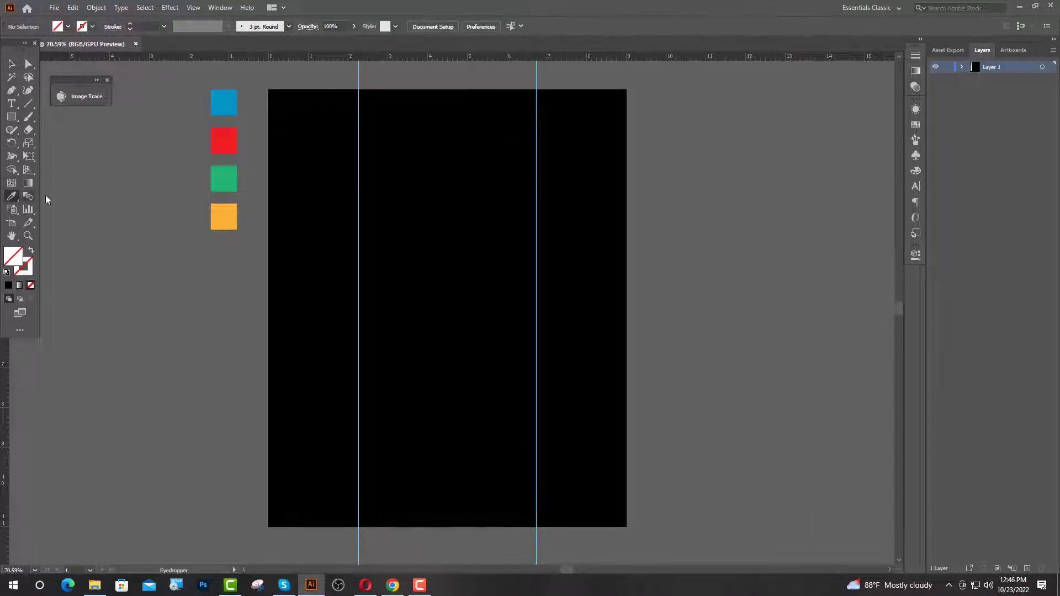
left_click(225, 178)
key("v")
left_click(11, 90)
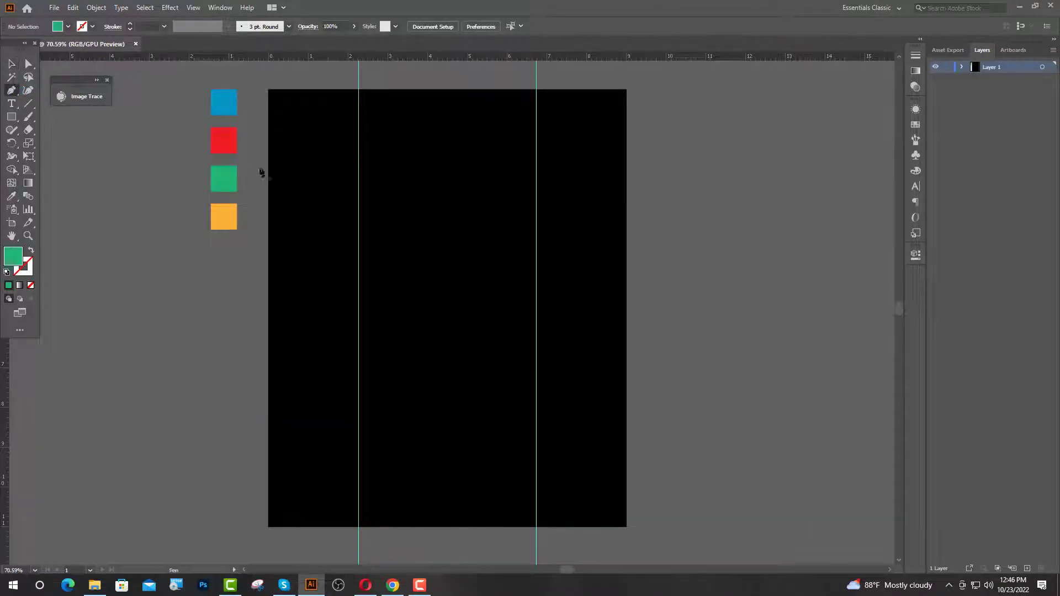
left_click(358, 149)
left_click(421, 149)
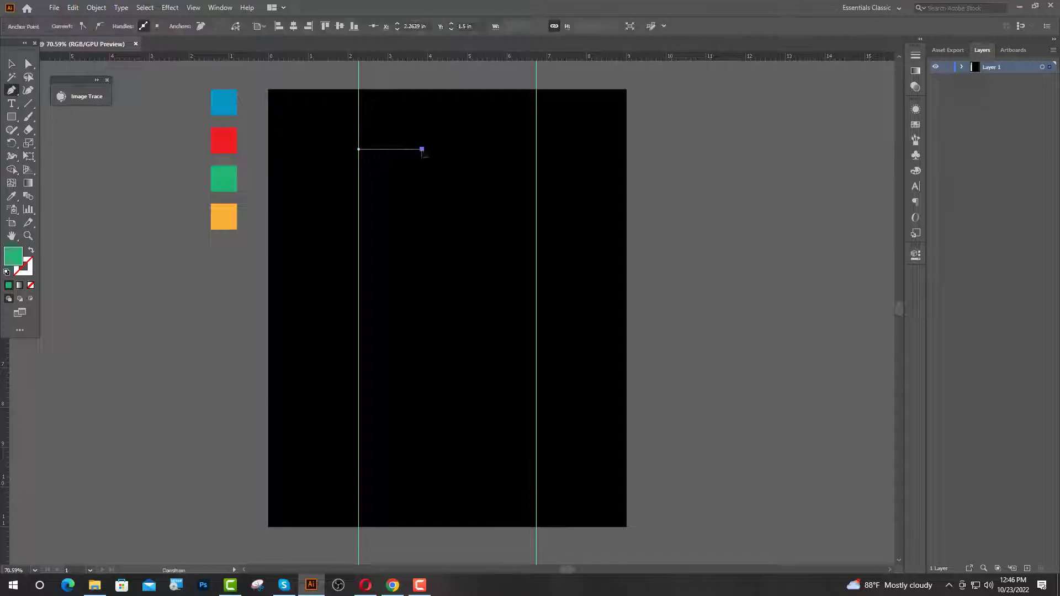
key("v")
- Swap fill and stroke on the horizontal line so it has a green stroke and no fill
scroll(360, 149, "up", 11)
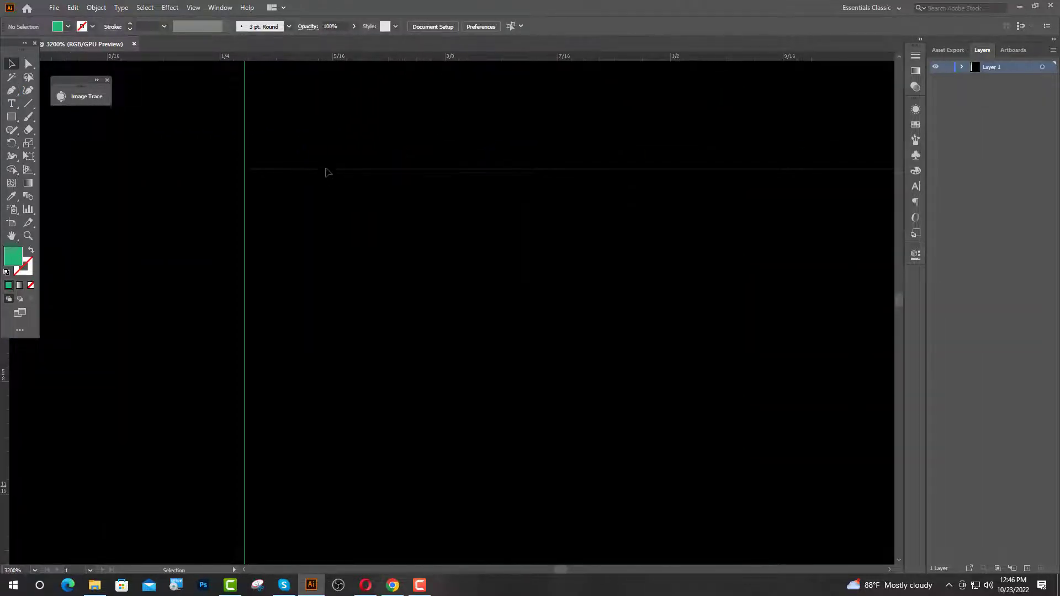
left_click_drag(320, 136, 328, 262)
left_click(30, 251)
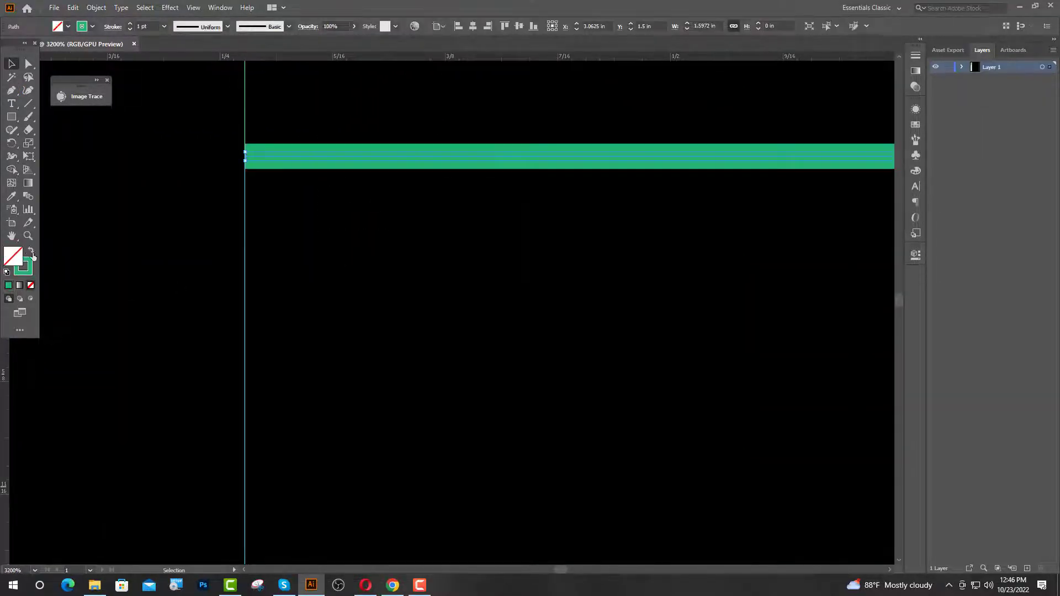
left_click(154, 271)
scroll(176, 265, "down", 9)
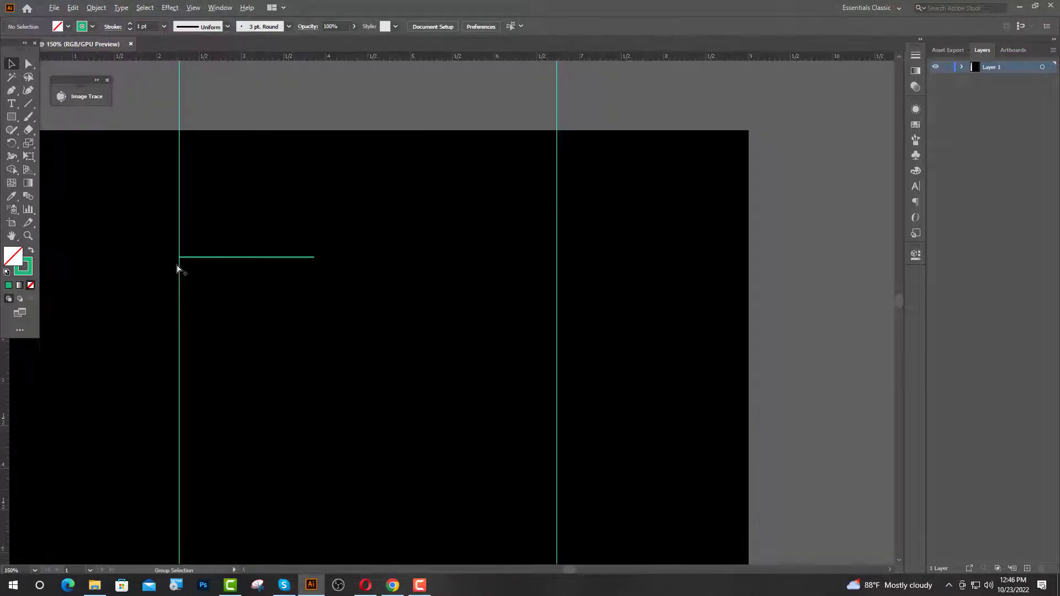
- Set the green line's stroke weight to 5 pt and place a copy of it ending at the right guide
left_click(279, 258)
left_click(131, 25)
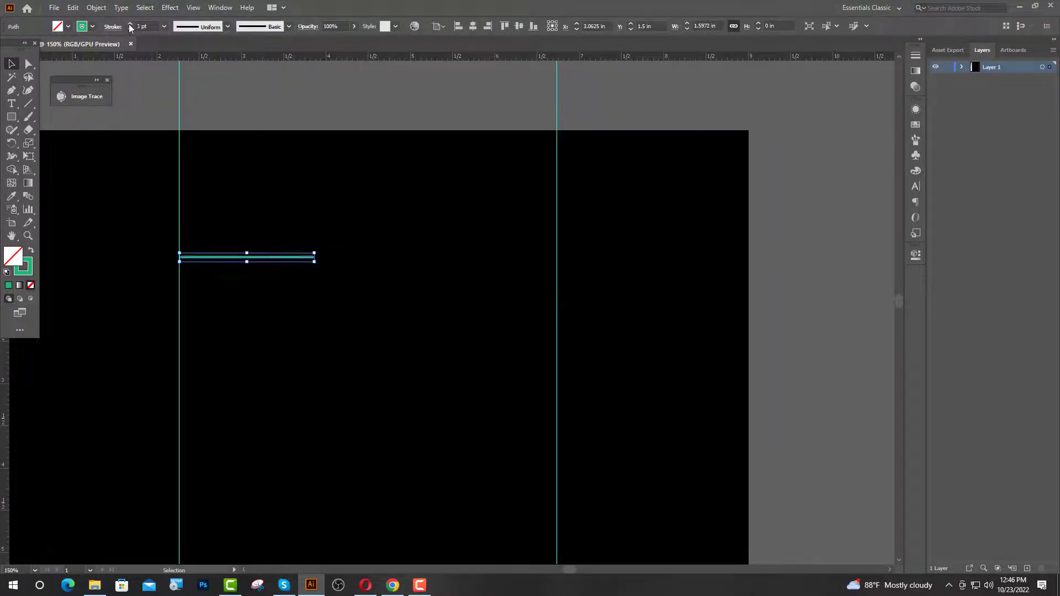
left_click(131, 25)
left_click(130, 25)
left_click(131, 25)
left_click(275, 267)
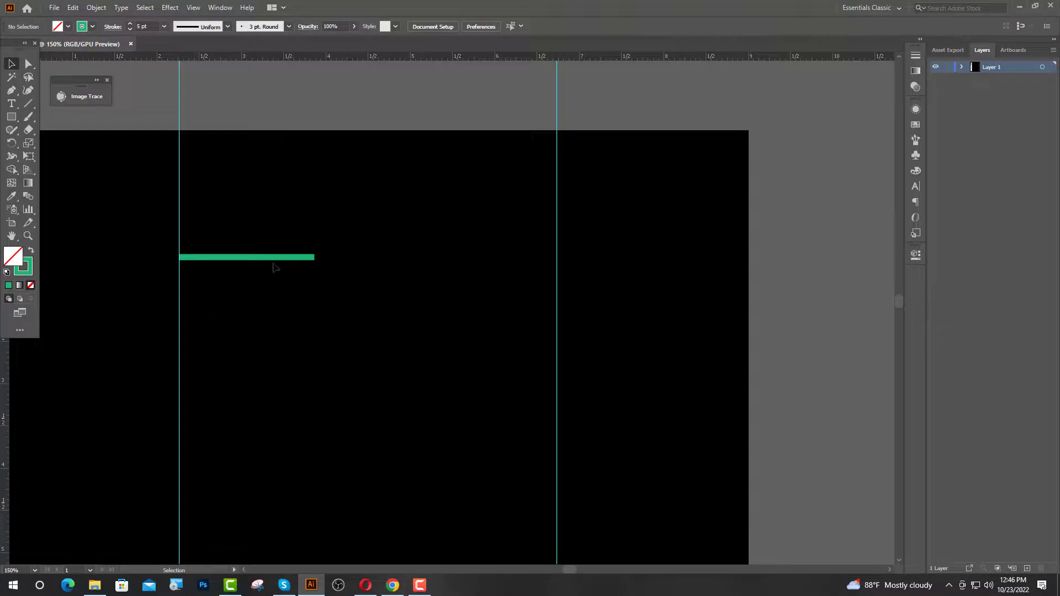
left_click_drag(270, 261, 513, 258)
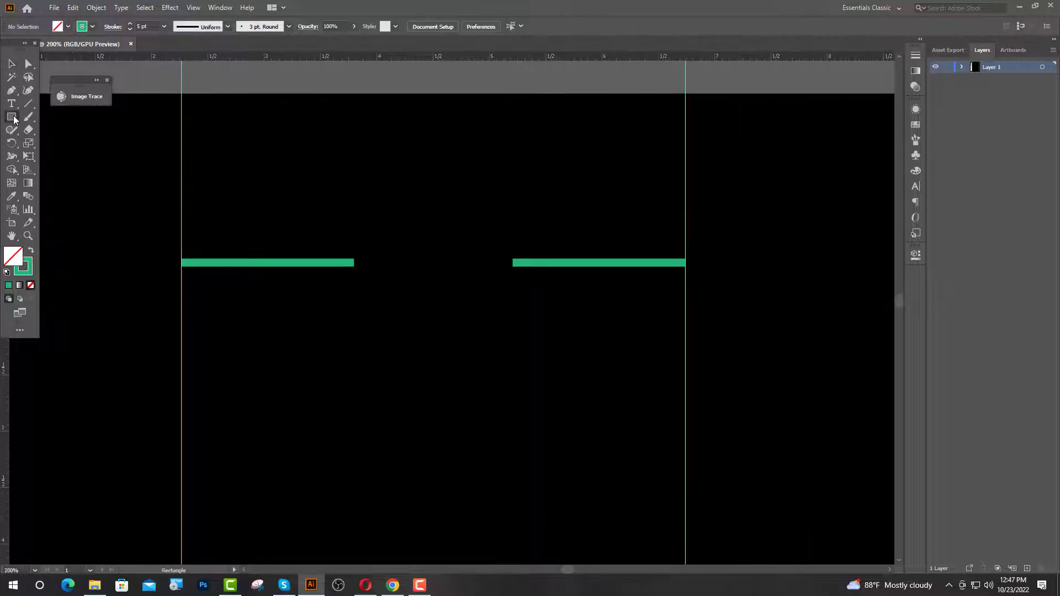
- Draw a rectangle about 1.11 × 0.34 in between the green lines and fill it with the orange swatch colour
mouse_move(357, 239)
left_mouse_down()
mouse_move(423, 284)
mouse_move(485, 279)
left_mouse_up()
key("i")
key("ctrl+minus")
key("ctrl+minus")
key("ctrl+minus")
key("ctrl+minus")
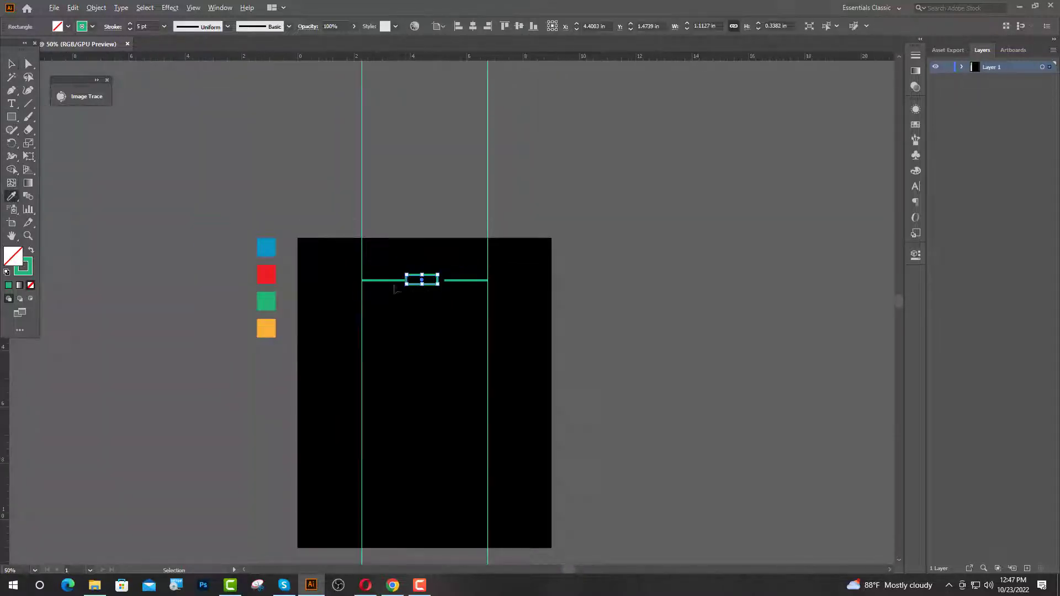
left_click(267, 327)
left_click(12, 64)
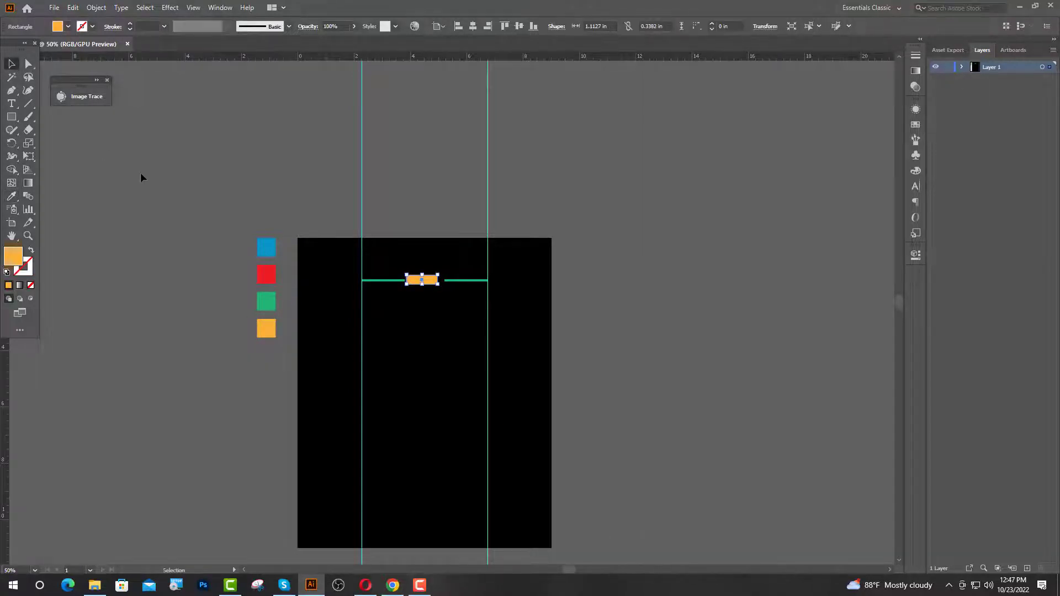
- Center the orange rectangle between the two green lines
left_click(442, 268)
key("ctrl+plus")
key("ctrl+plus")
key("ctrl+plus")
key("ctrl+plus")
key("ctrl+plus")
left_click_drag(318, 342, 382, 336)
left_click(442, 256)
left_click(499, 287)
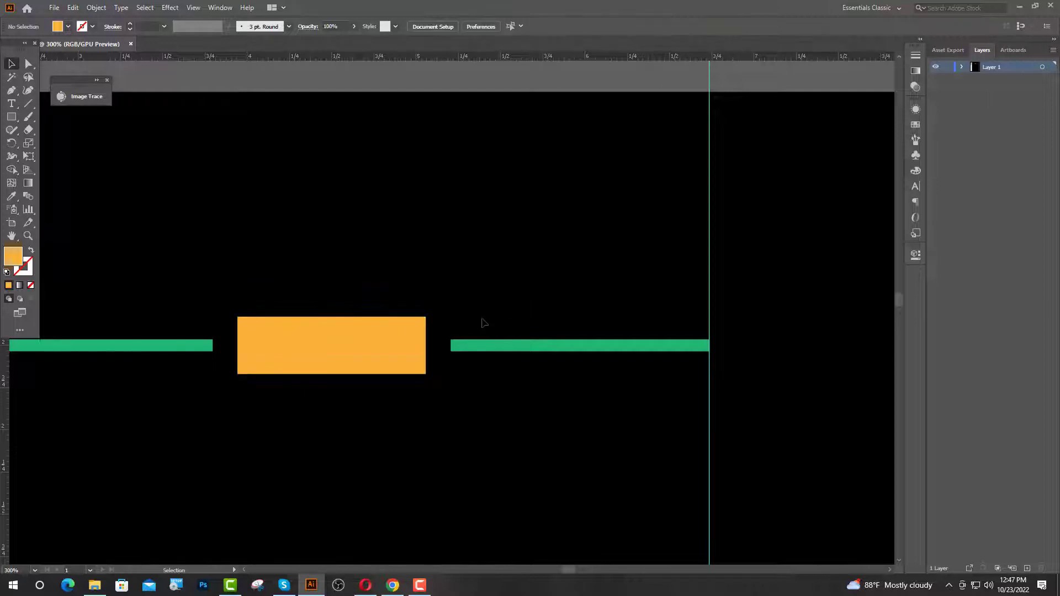
- Expand both green lines from strokes into filled shapes
left_click(483, 346)
left_click_drag(211, 367, 212, 366)
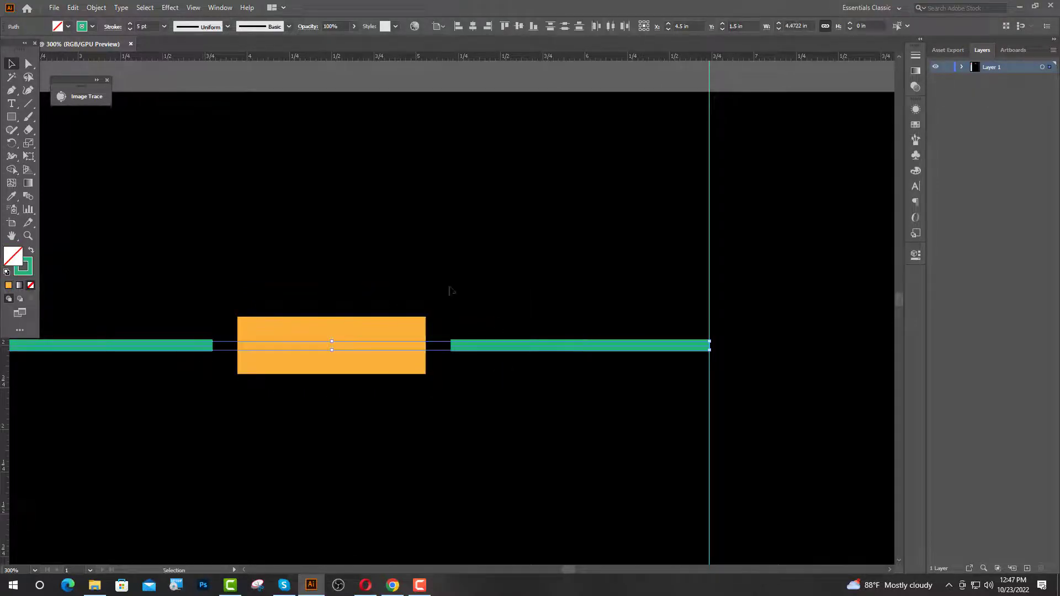
left_click(96, 8)
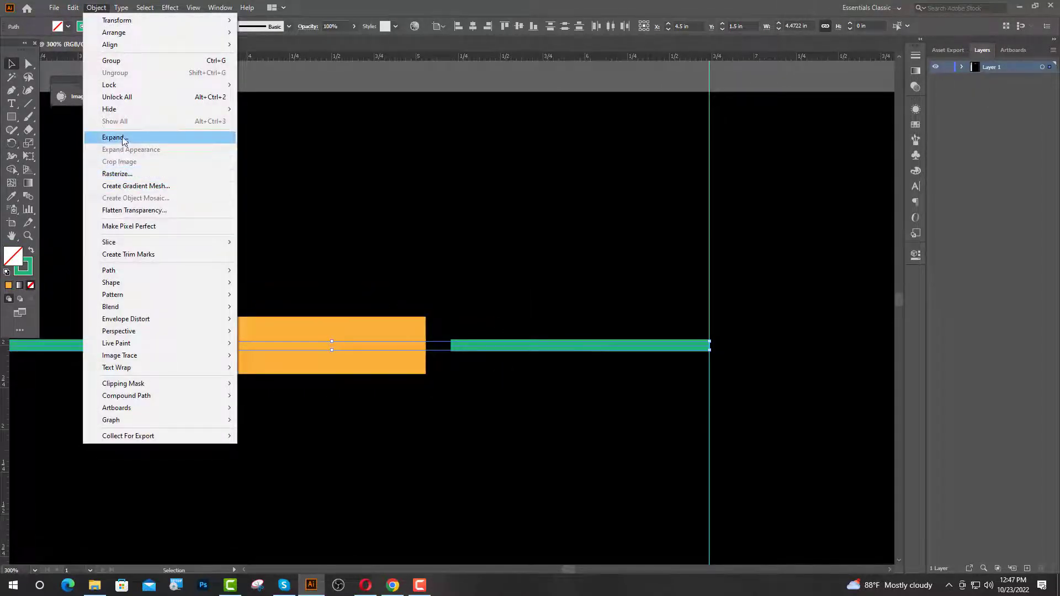
left_click(176, 137)
left_click(500, 354)
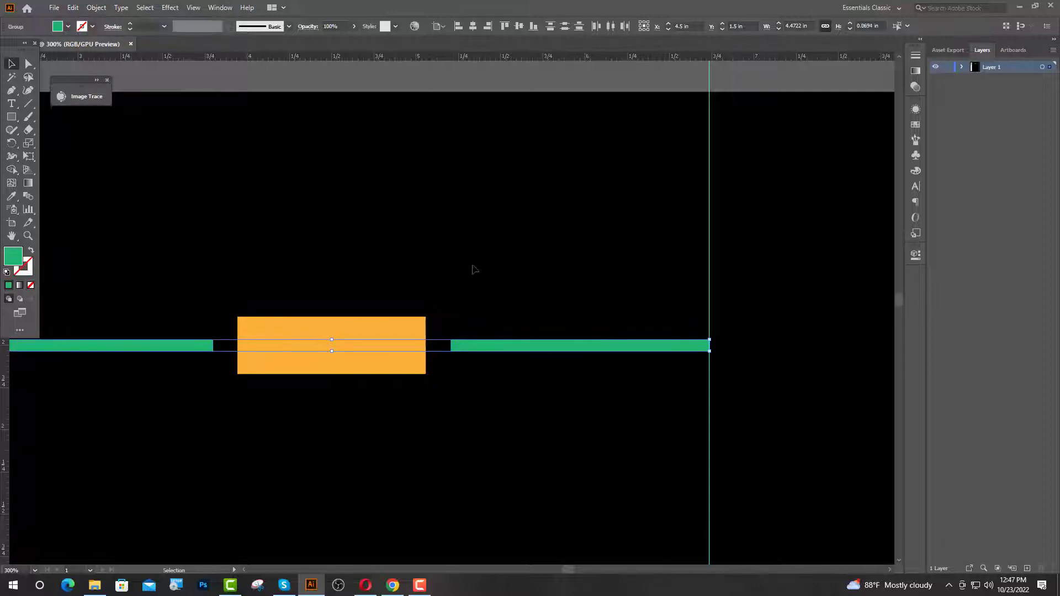
- Add the text STAY on the orange rectangle
left_click(473, 267)
left_click(11, 104)
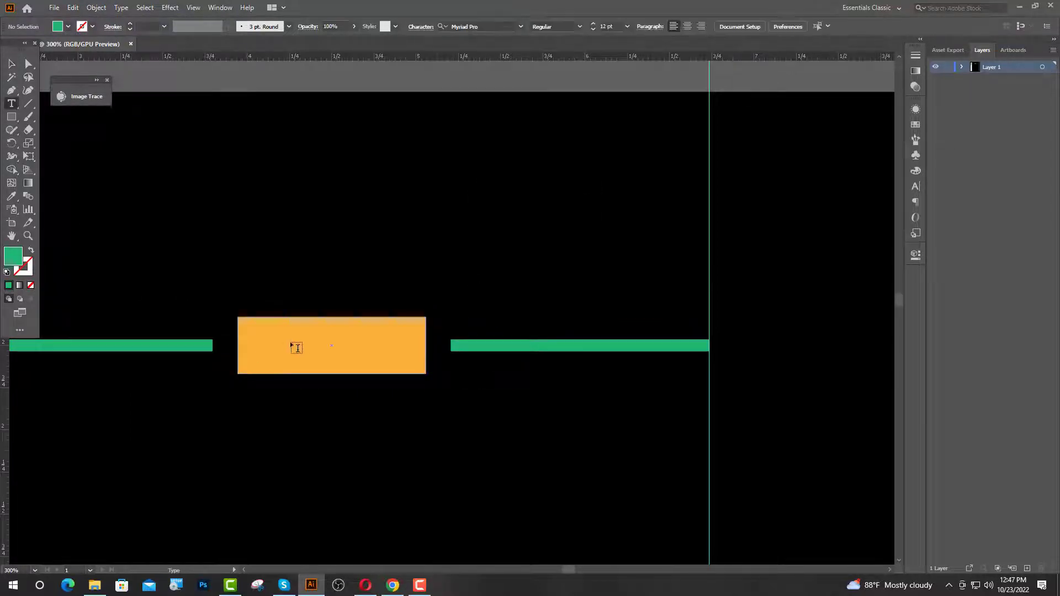
left_click(282, 341)
type("STAY")
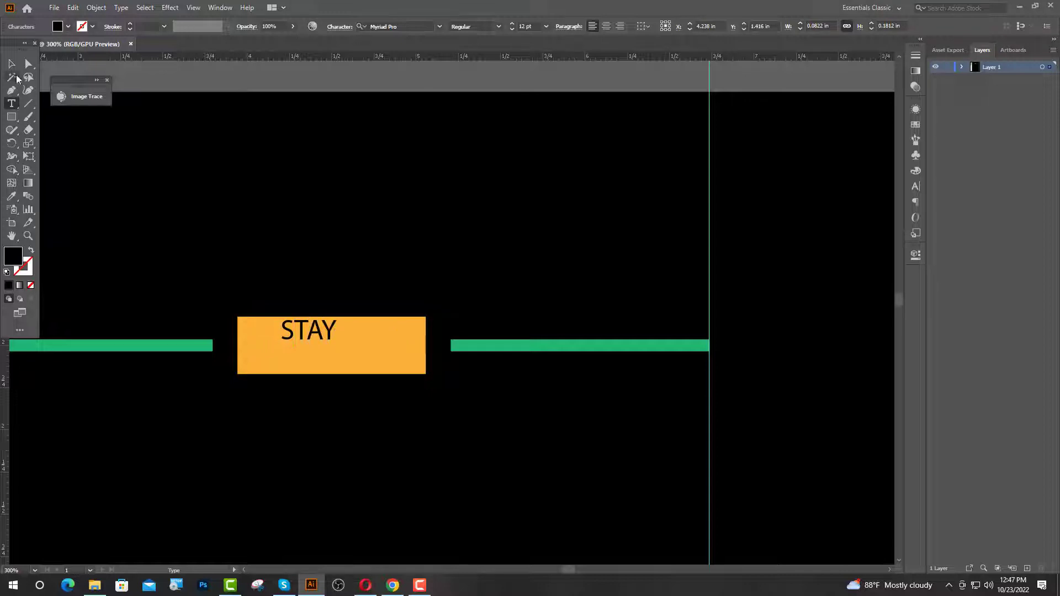
key("Escape")
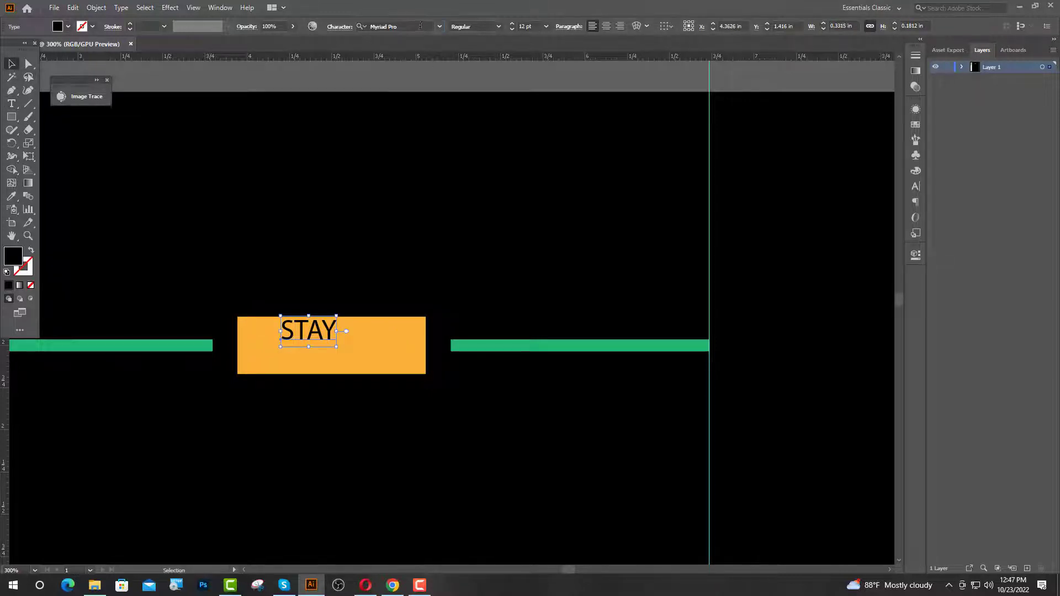
- Set the STAY text to Poppins Bold at 24 pt
left_click(420, 26)
type("po")
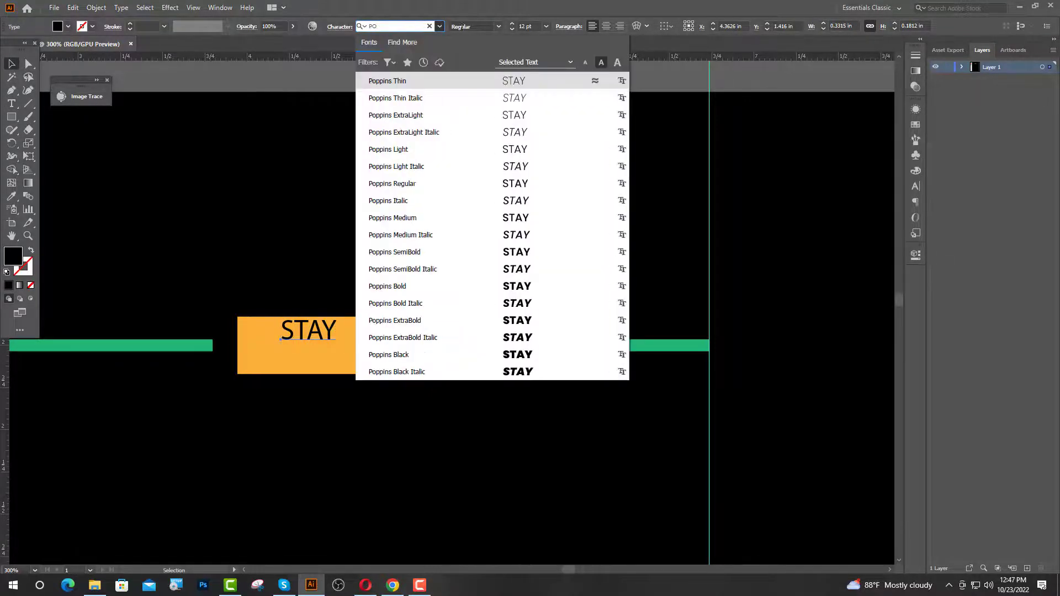
left_click(428, 286)
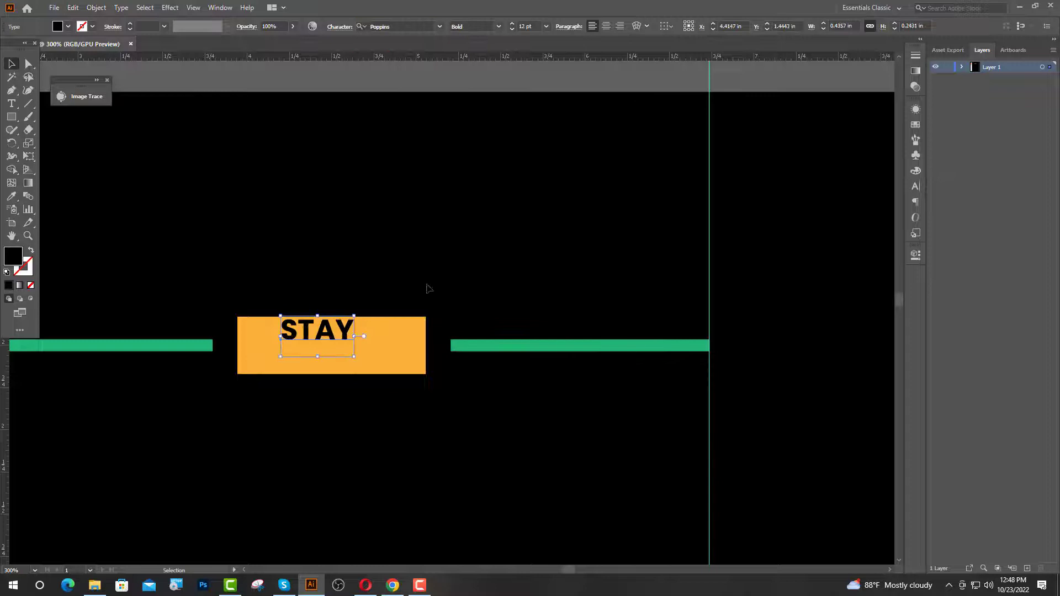
left_click(524, 26)
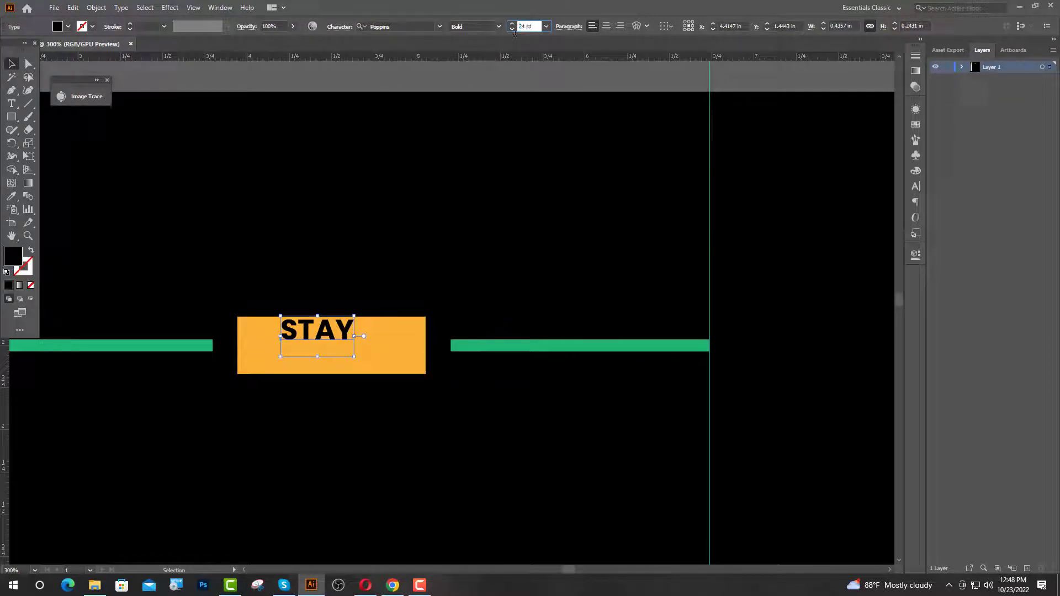
key("Return")
- Convert the STAY text to outlines and center it on the orange rectangle
left_click_drag(439, 337, 419, 360)
right_click(358, 352)
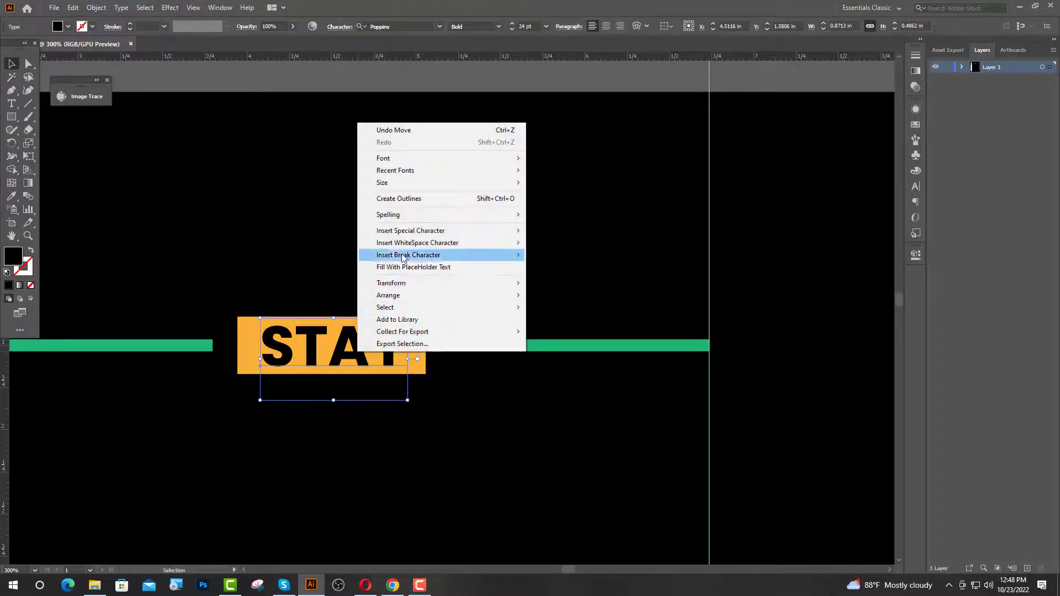
left_click(398, 199)
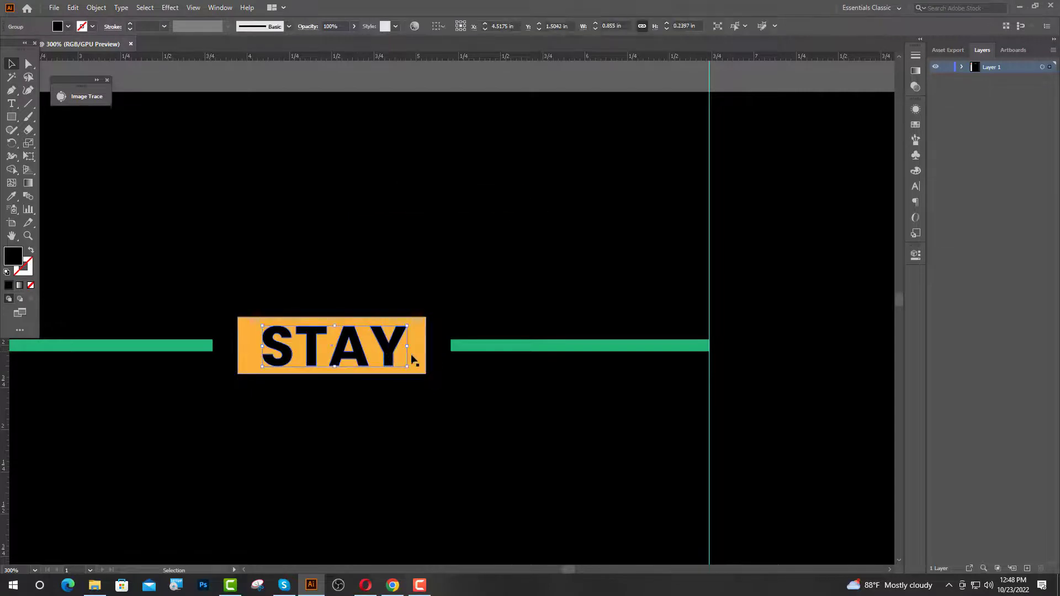
left_click(424, 365, "shift")
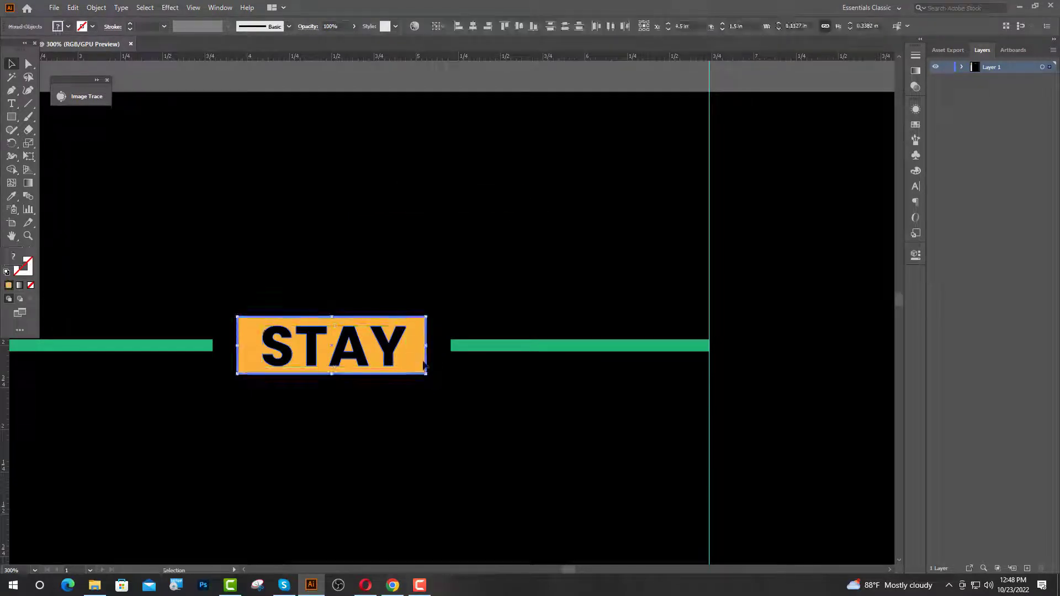
left_click(467, 29)
left_click(497, 367)
scroll(497, 369, "down", 2)
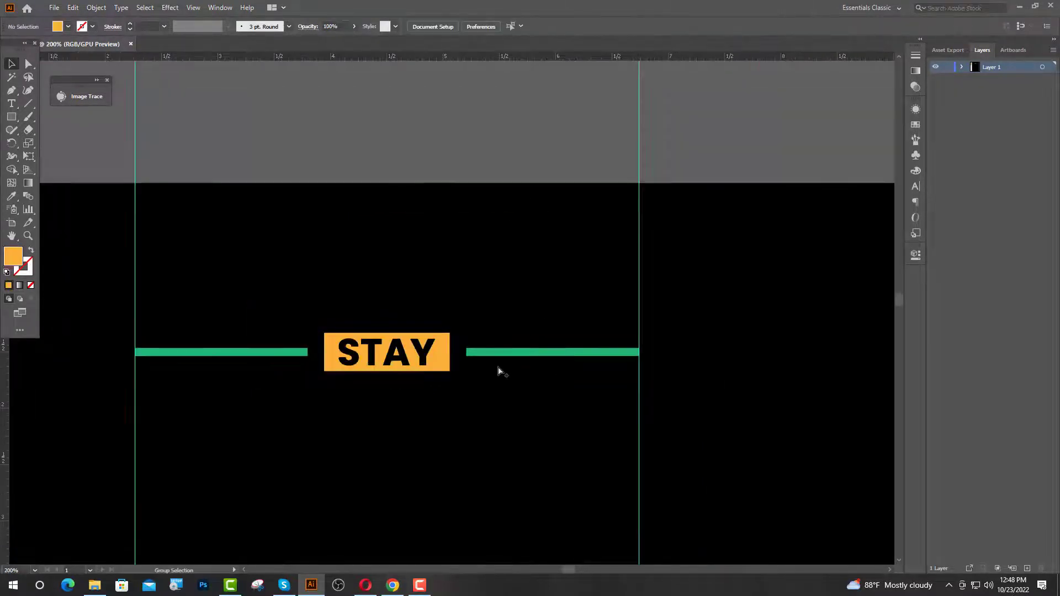
scroll(473, 355, "down", 3)
left_click(486, 205)
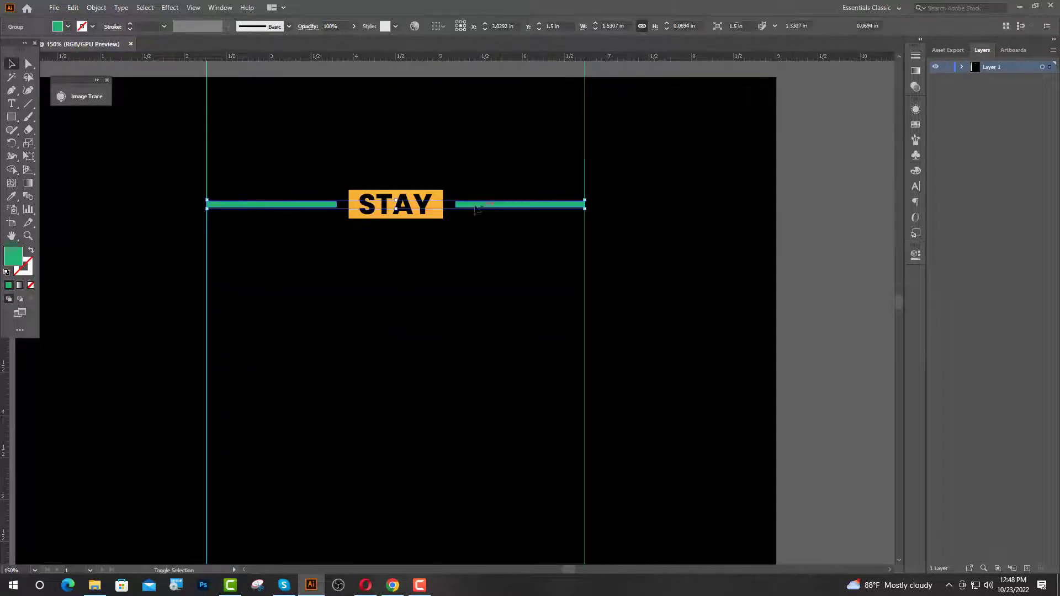
key("a")
key("ctrl+a")
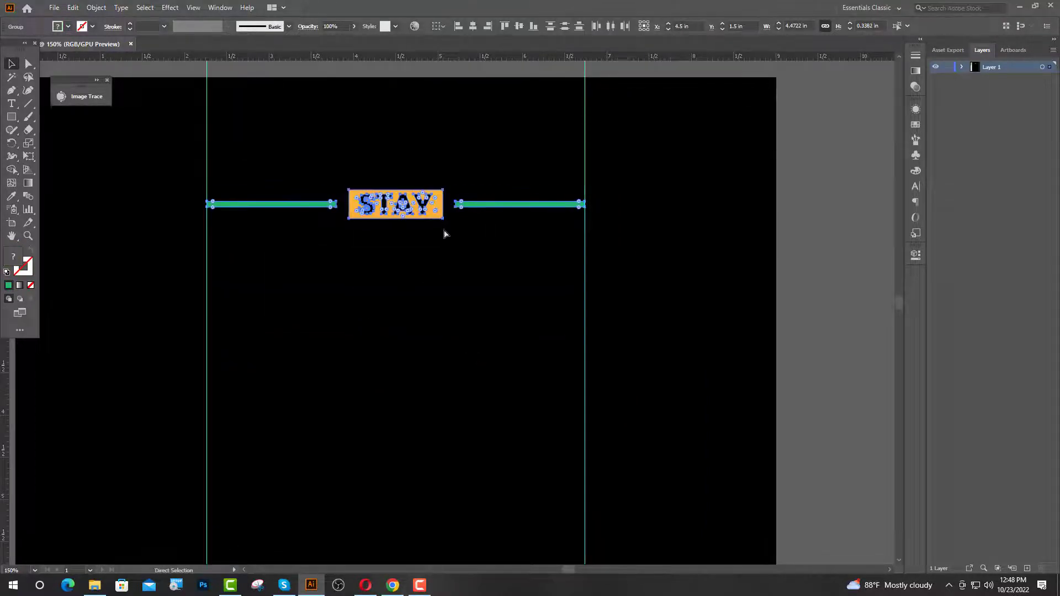
key("v")
left_click(139, 303)
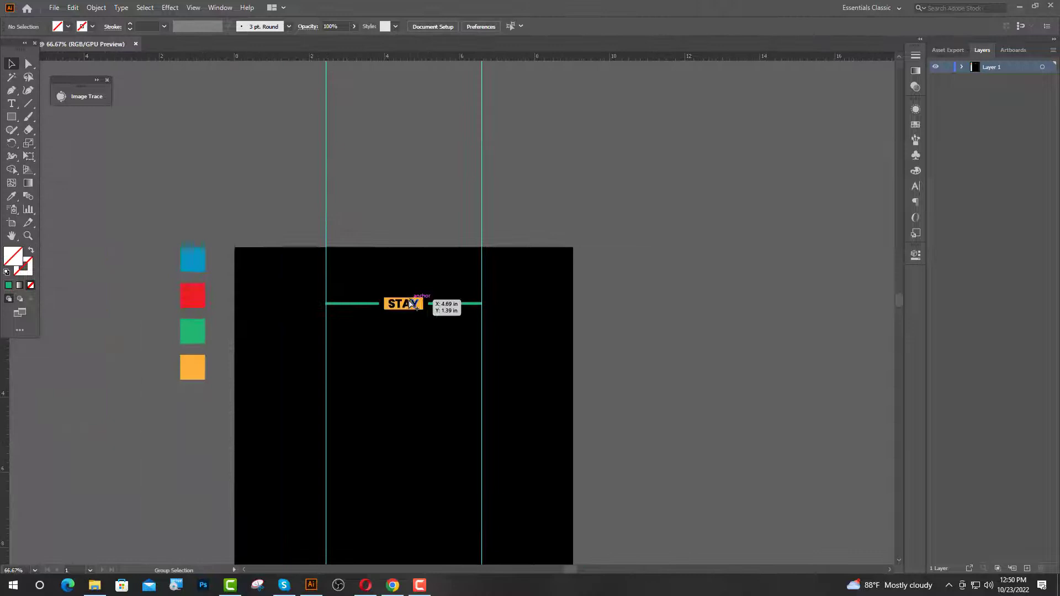
scroll(237, 278, "down", 1)
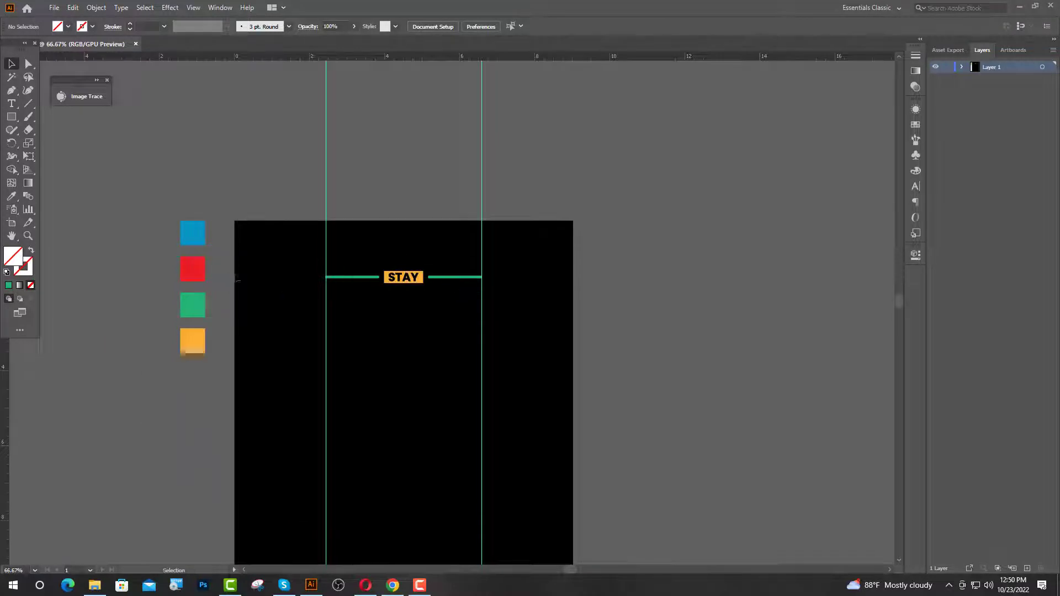
- Draw a square about 1.87 in wide below the STAY line, starting at the left guide, and fill it with the red swatch color
left_click(12, 118)
left_click_drag(326, 299, 395, 369)
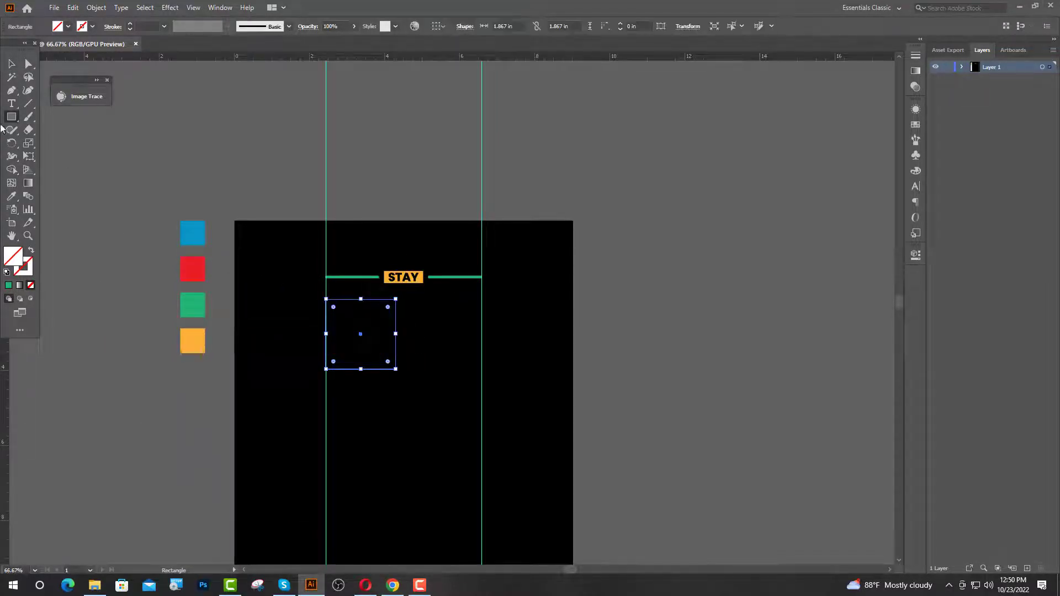
key("i")
left_click(198, 267)
key("v")
left_click(414, 326)
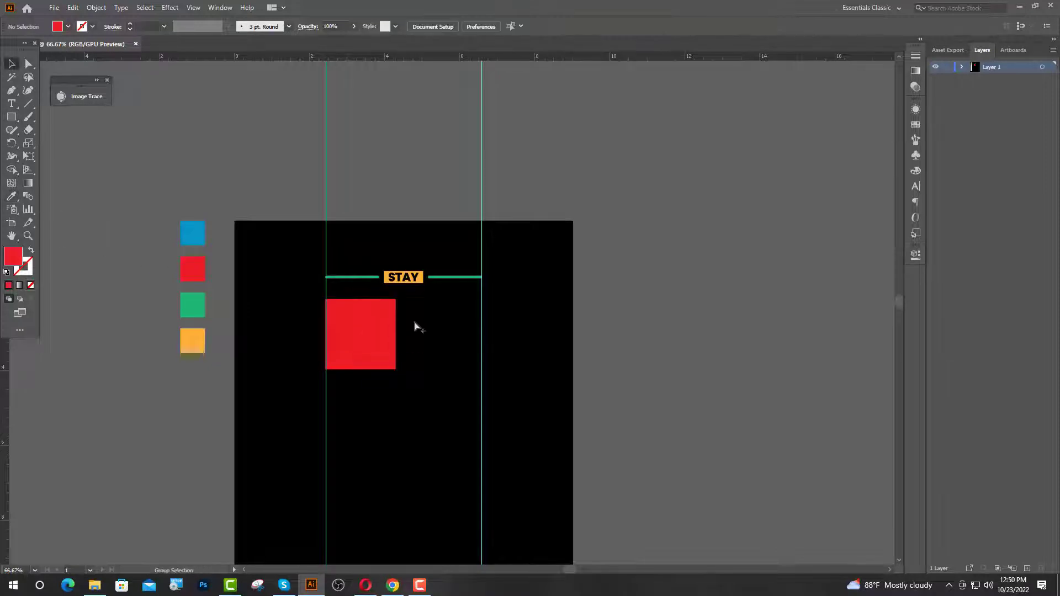
- Duplicate the red square to the right guide, then copy the pair below to form an evenly spaced two-by-two grid
scroll(411, 329, "up", 1)
left_click_drag(362, 343, 492, 347)
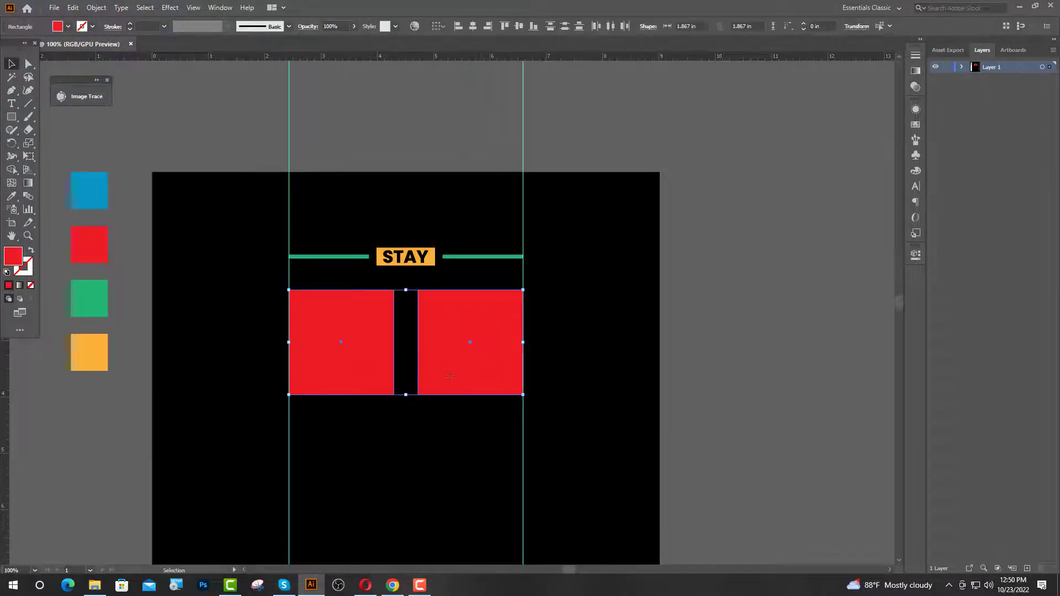
left_click_drag(450, 377, 452, 508)
left_click(632, 439)
scroll(545, 407, "down", 1)
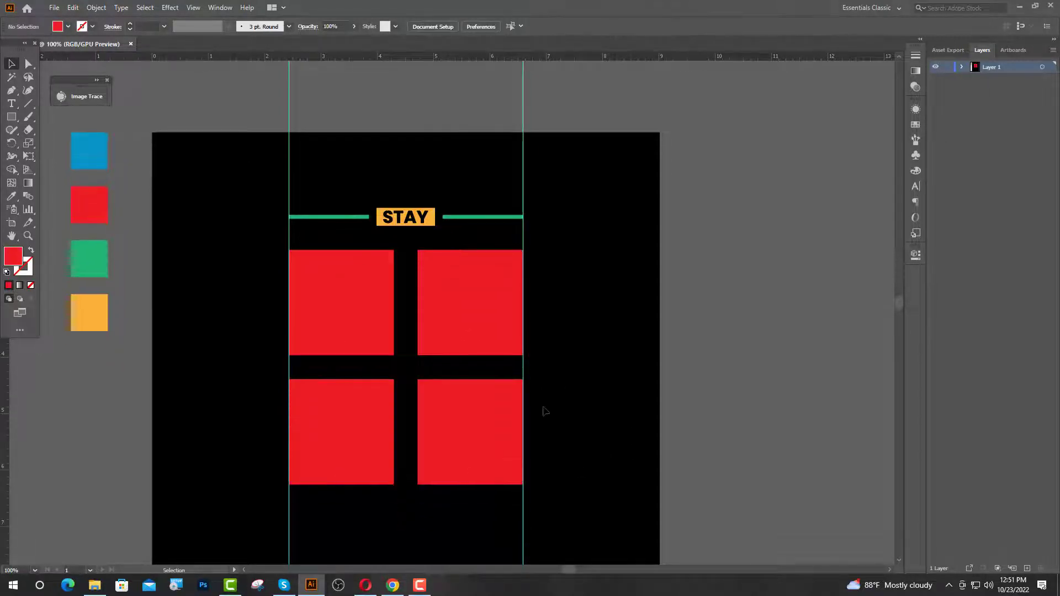
- Recolor the upper-right square blue, the lower-left square green and the lower-right square orange from the swatches
left_click(450, 333)
left_click(11, 196)
left_click(96, 153)
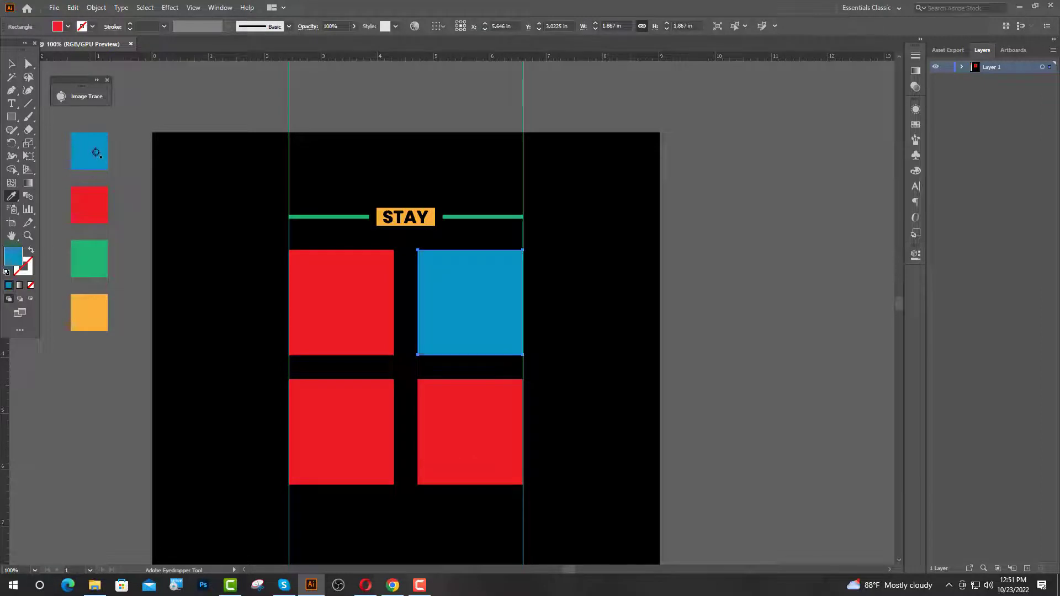
left_click(346, 444, "ctrl")
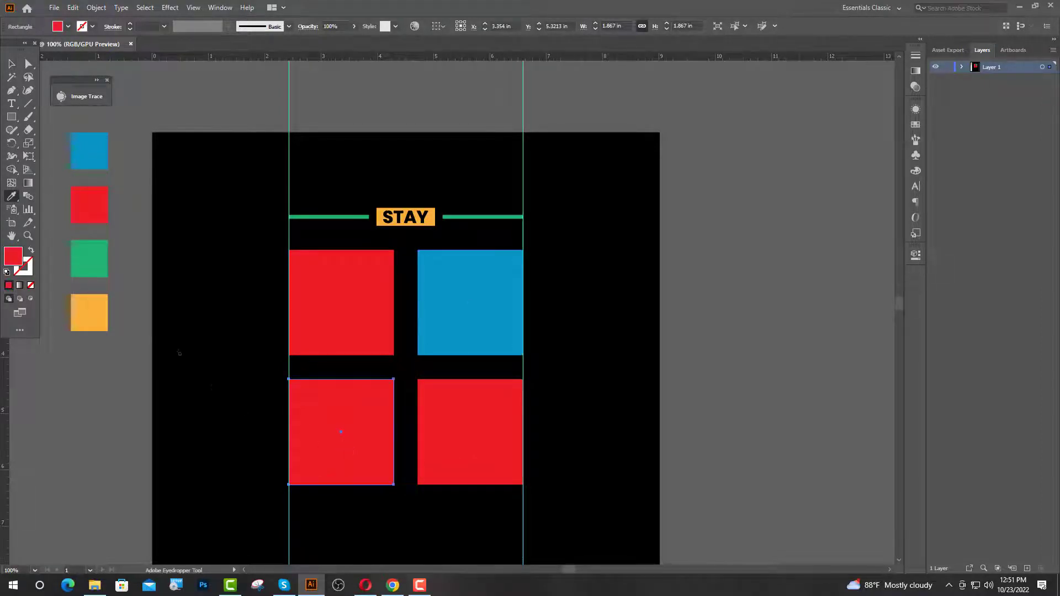
left_click(98, 263)
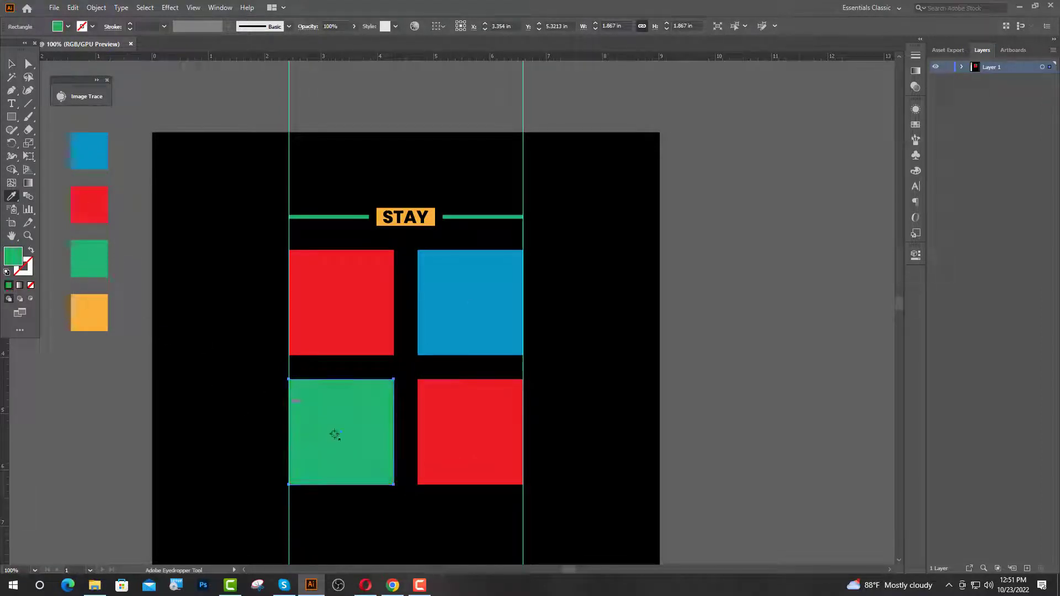
left_click(454, 446, "ctrl")
left_click(95, 313)
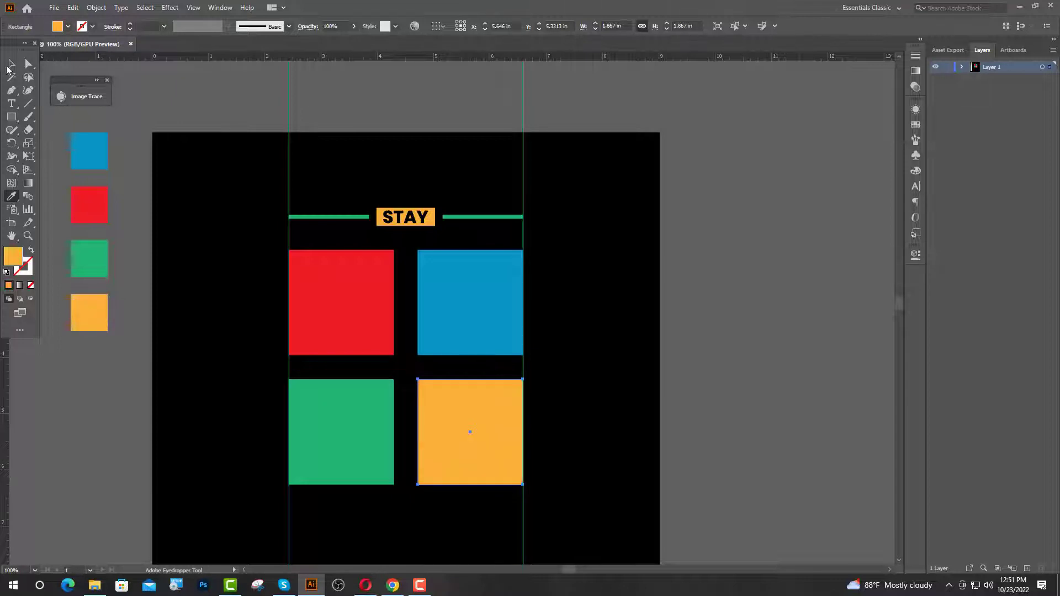
left_click(10, 64)
left_click(63, 134)
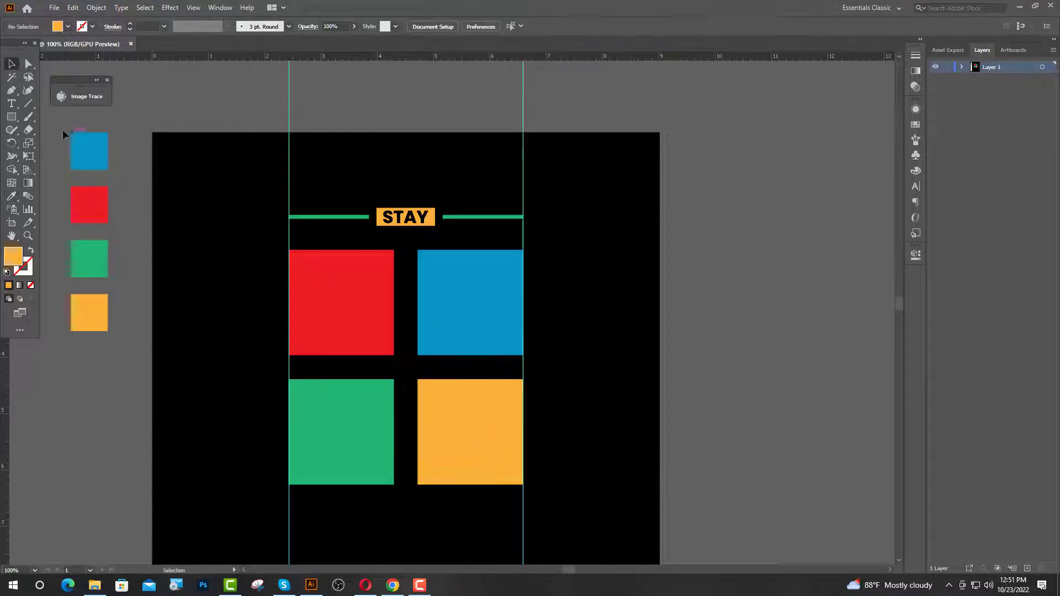
- Add the text CO in Poppins Bold at 220 pt and place it over the red and blue squares
left_click(11, 105)
left_click(323, 306)
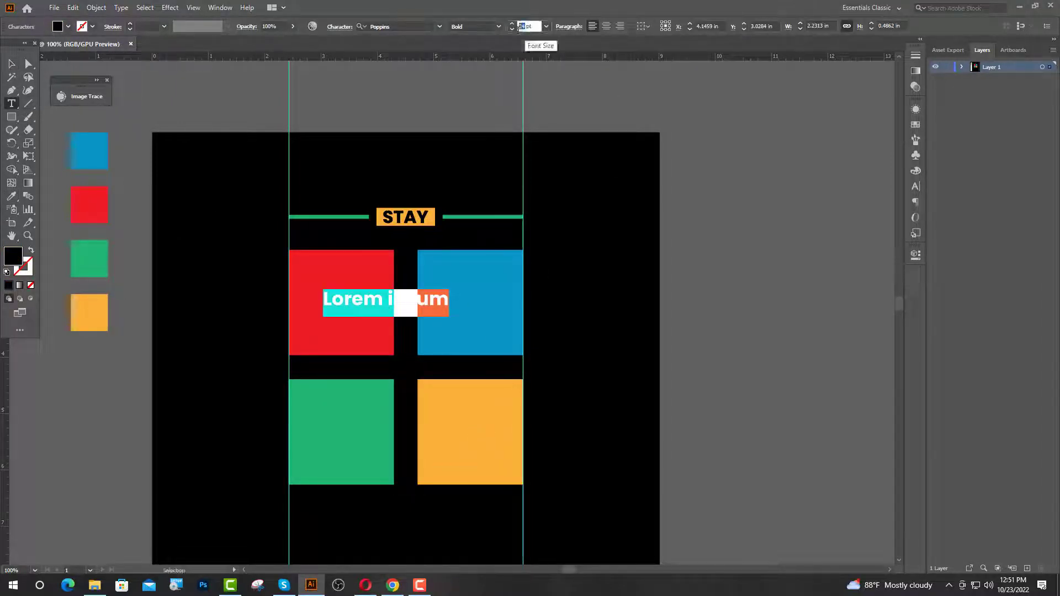
type("220")
key("Return")
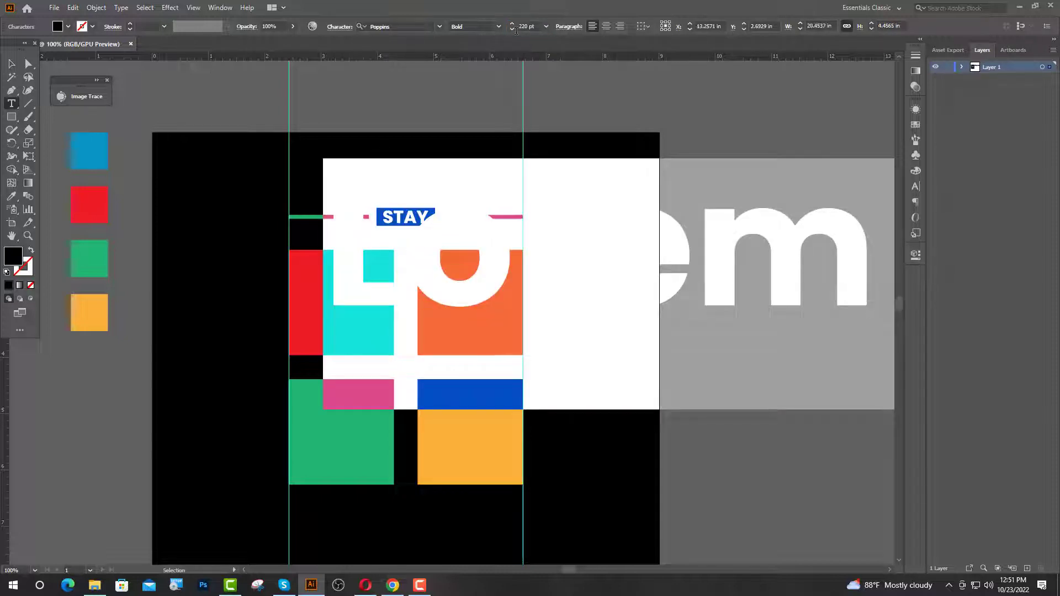
type("CO")
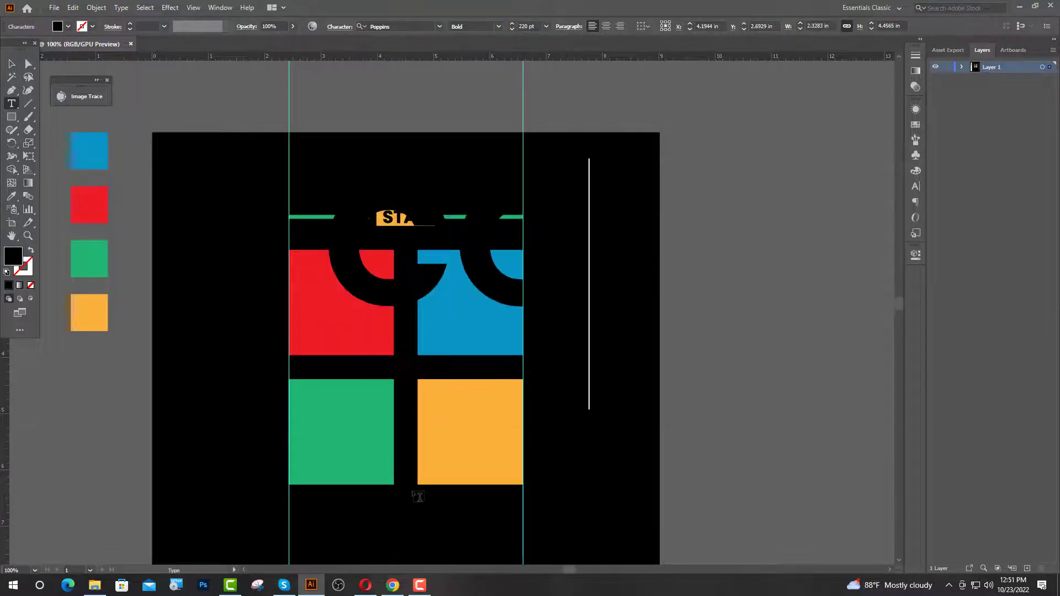
left_click(11, 64)
left_click_drag(482, 239, 438, 296)
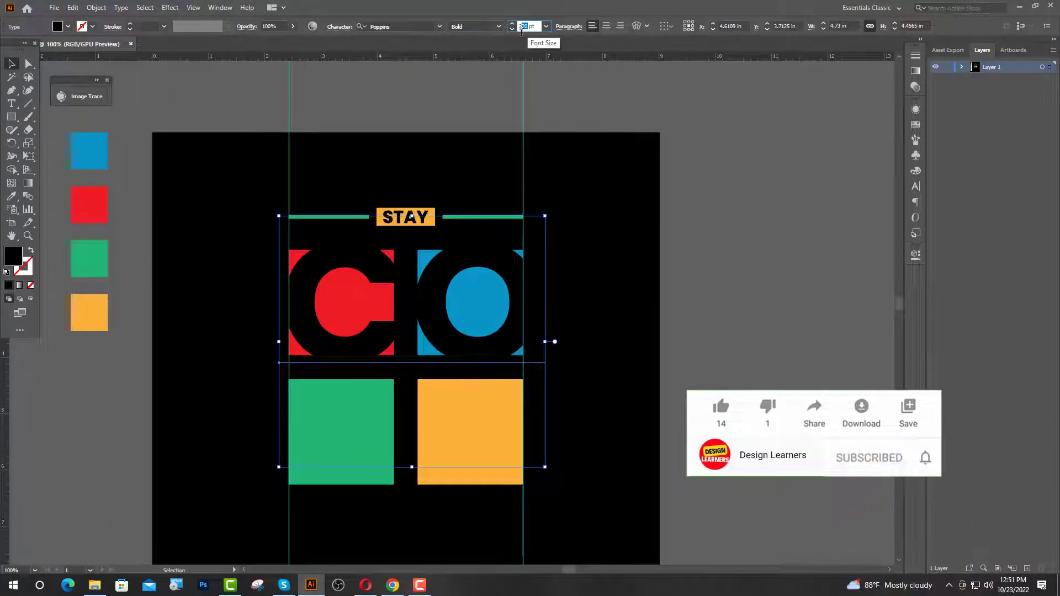
- Set the CO text to 180 pt and convert it to outlines
left_click(525, 26)
type("180")
key("Return")
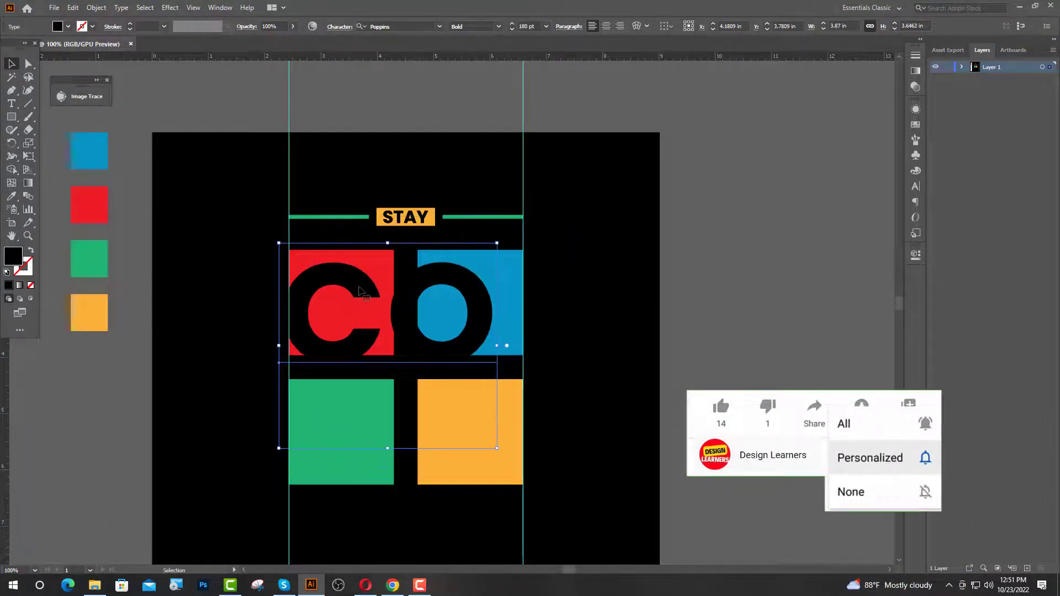
right_click(359, 287)
left_click(409, 364)
left_click(625, 352)
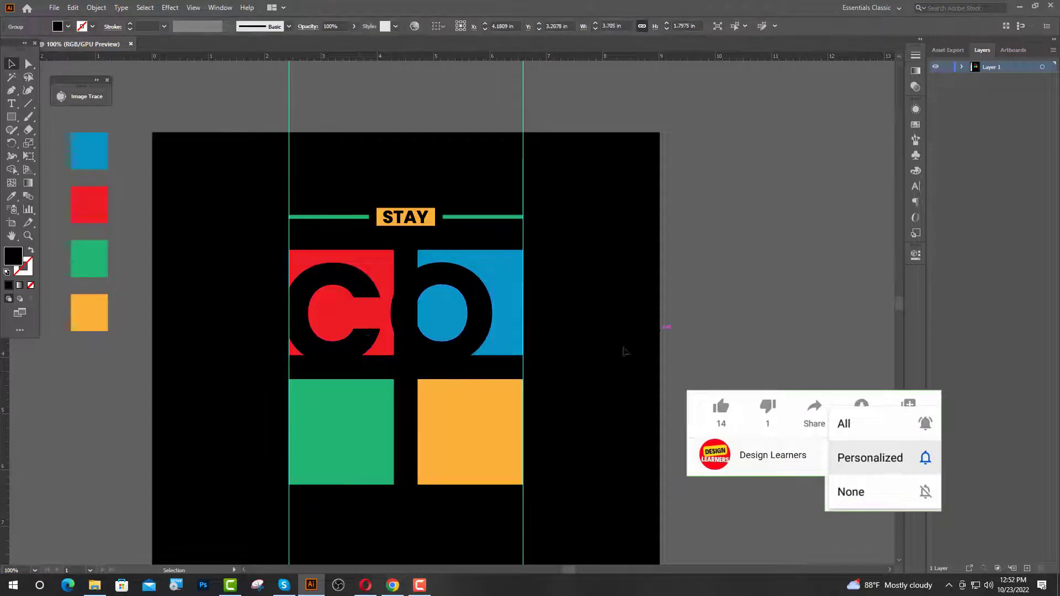
- Move the outlined CO up and right over the red and blue squares and ungroup its letters
left_click_drag(451, 353, 472, 346)
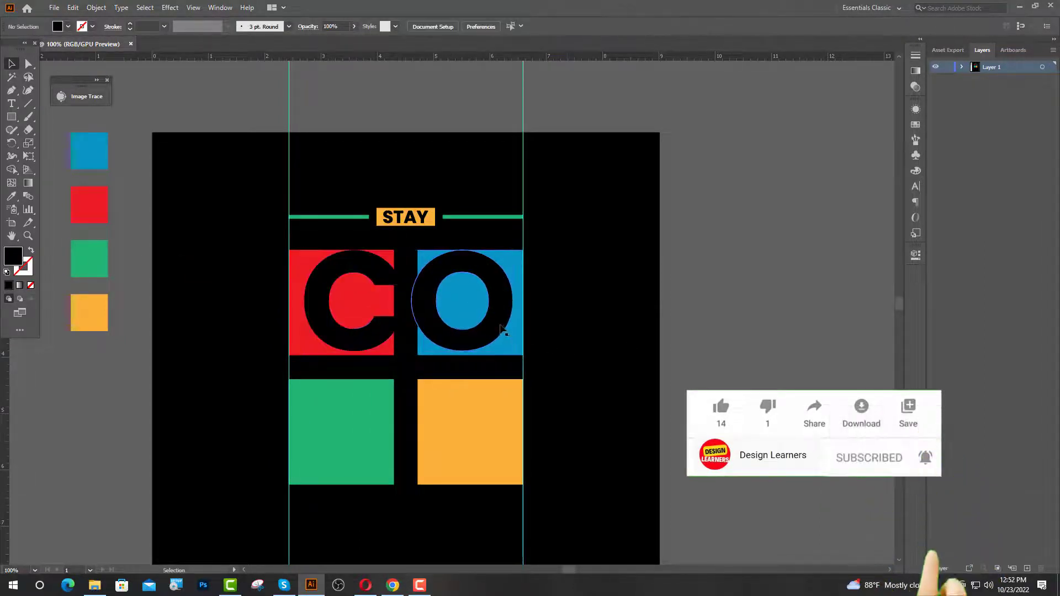
right_click(499, 326)
left_click(539, 416)
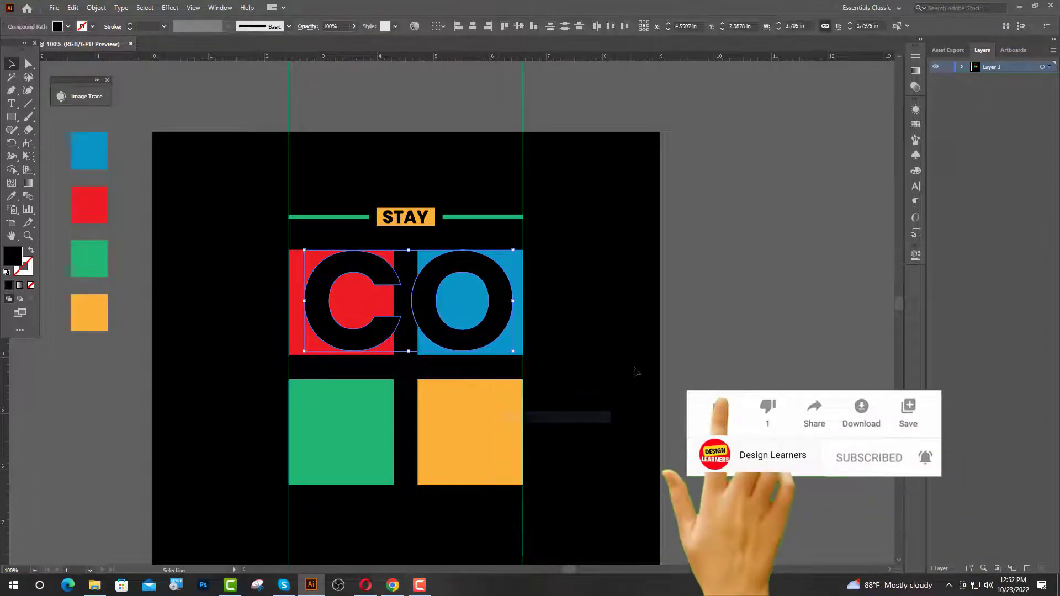
- Center the letter O horizontally and vertically on the blue square
left_click(469, 338)
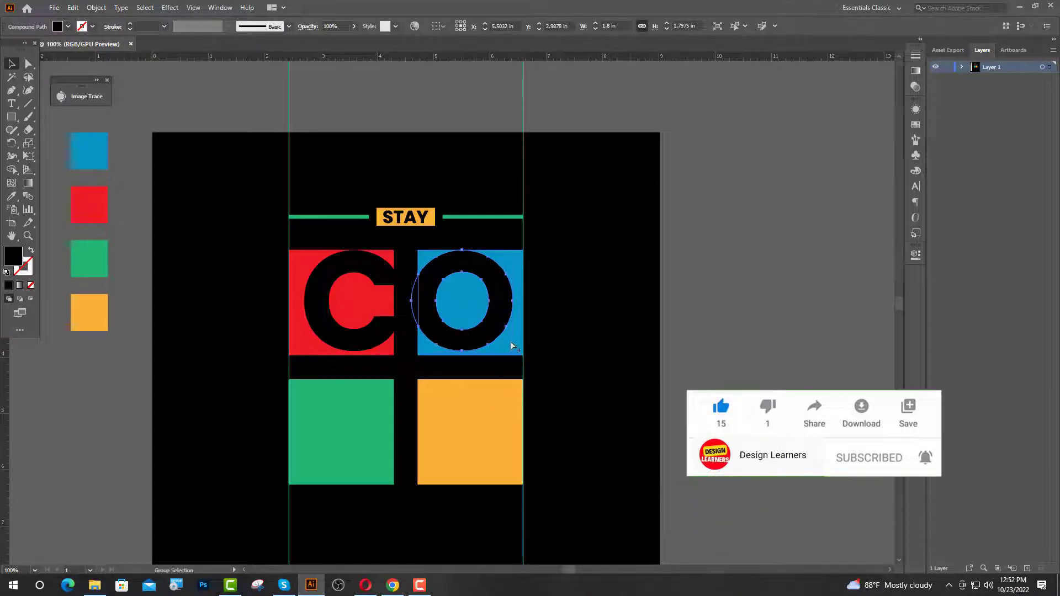
scroll(511, 348, "up", 2)
left_click(530, 367, "shift")
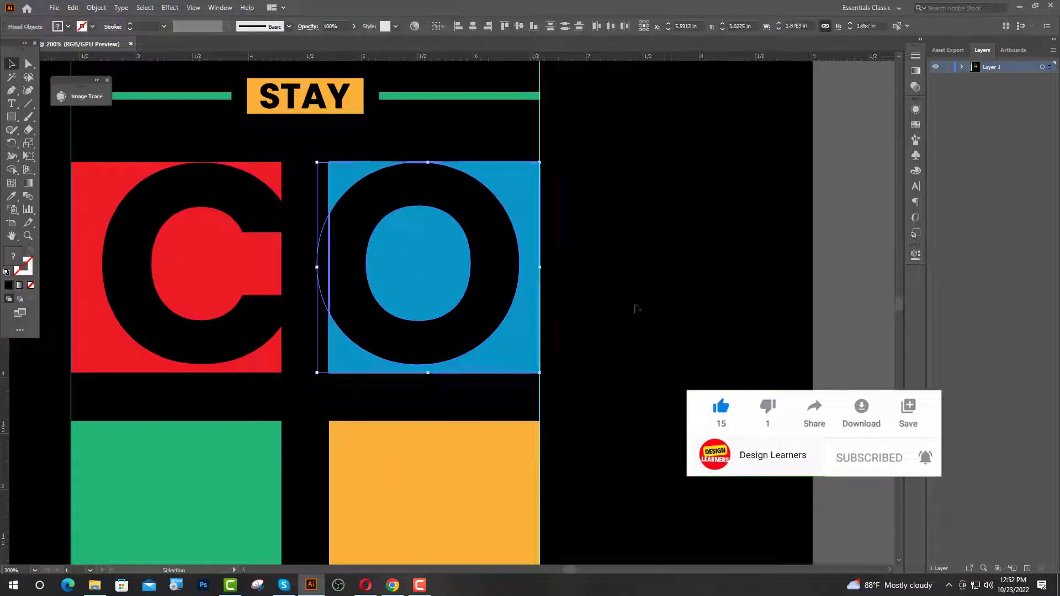
left_click(473, 26)
left_click(520, 26)
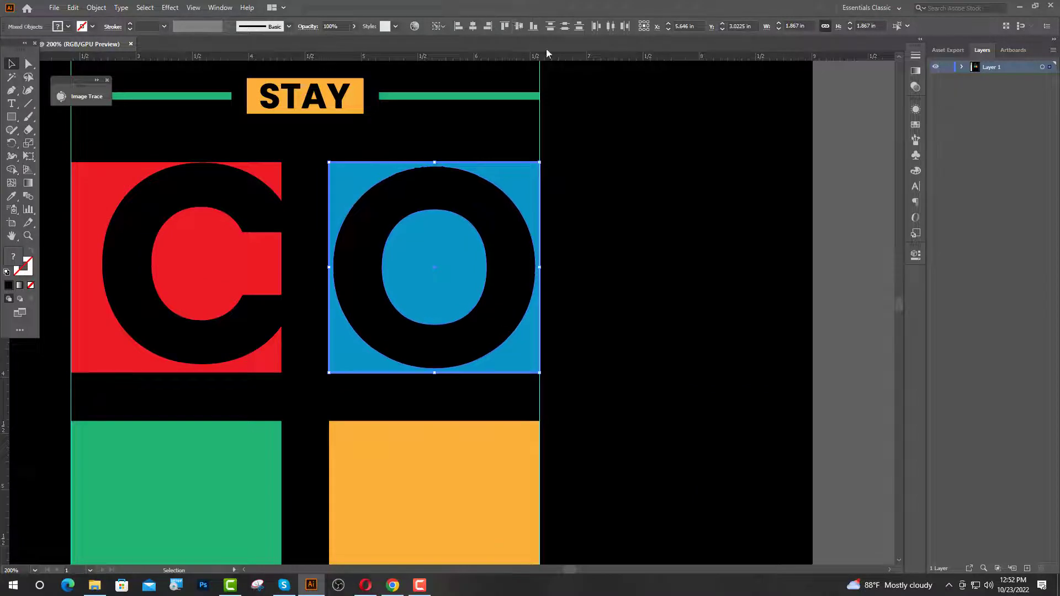
- Enlarge the O from its center to touch the blue square's edges, about 1.87 in across, and rotate it slightly counterclockwise
left_click(508, 328)
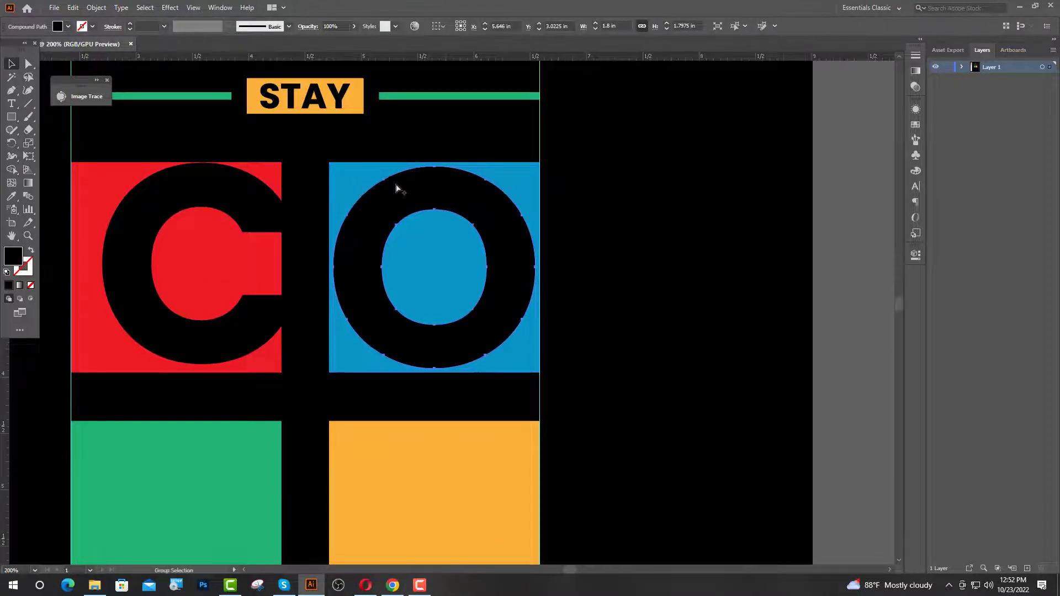
scroll(398, 185, "up", 1)
left_click_drag(453, 158, 452, 152)
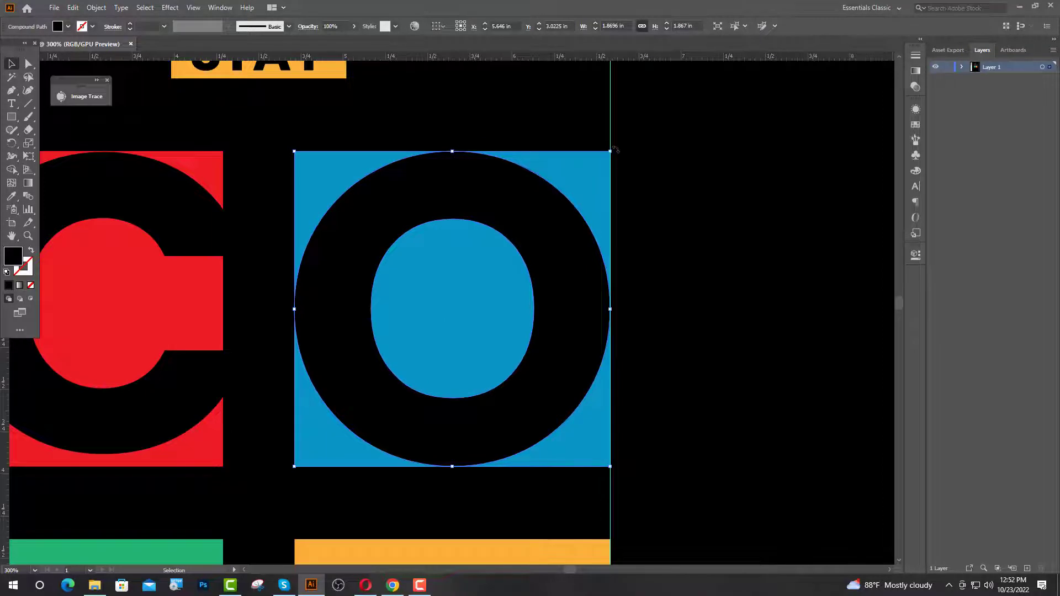
left_click_drag(615, 149, 553, 105)
left_click(675, 280)
scroll(675, 243, "down", 3)
scroll(538, 263, "up", 3)
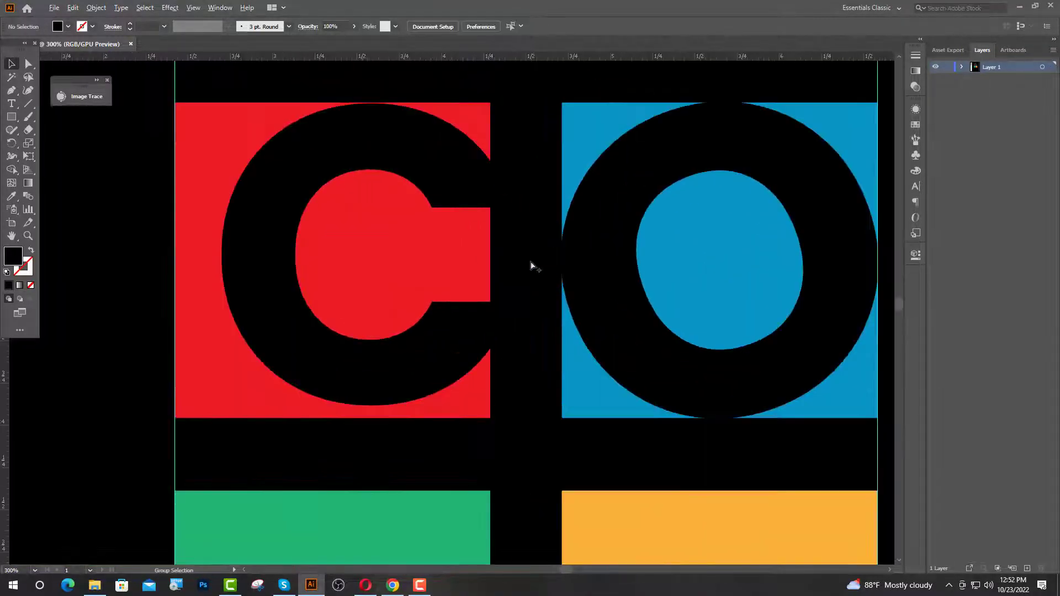
- Move the C to the red square's left side and enlarge it to fill the square's height
left_click_drag(472, 337, 436, 344)
left_click_drag(329, 105, 329, 101)
left_click(503, 221)
left_click(453, 205)
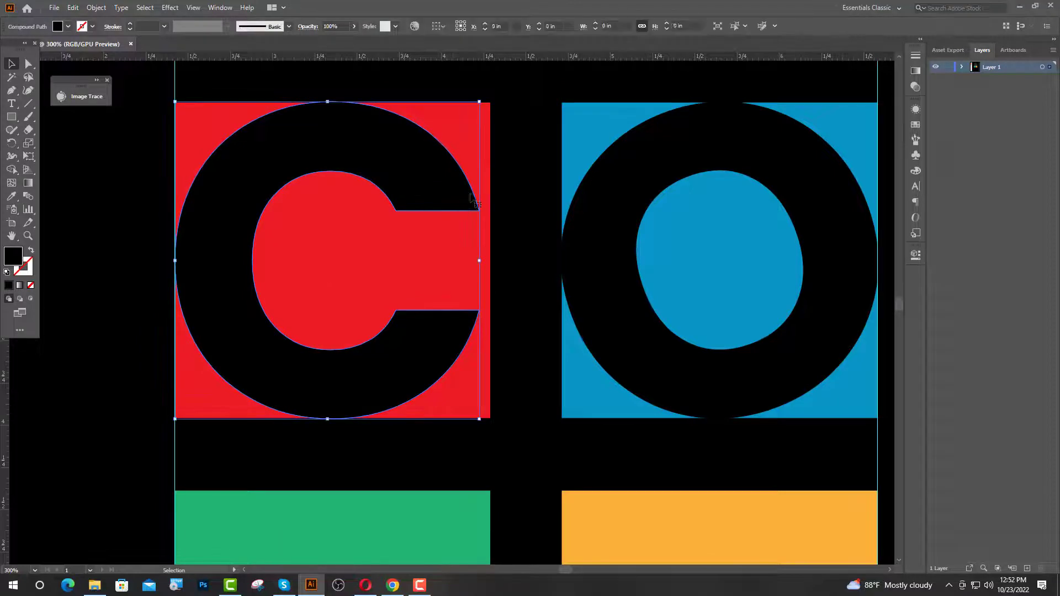
- Rotate the C slightly counterclockwise and nudge it right within the red square
left_click_drag(480, 97, 462, 84)
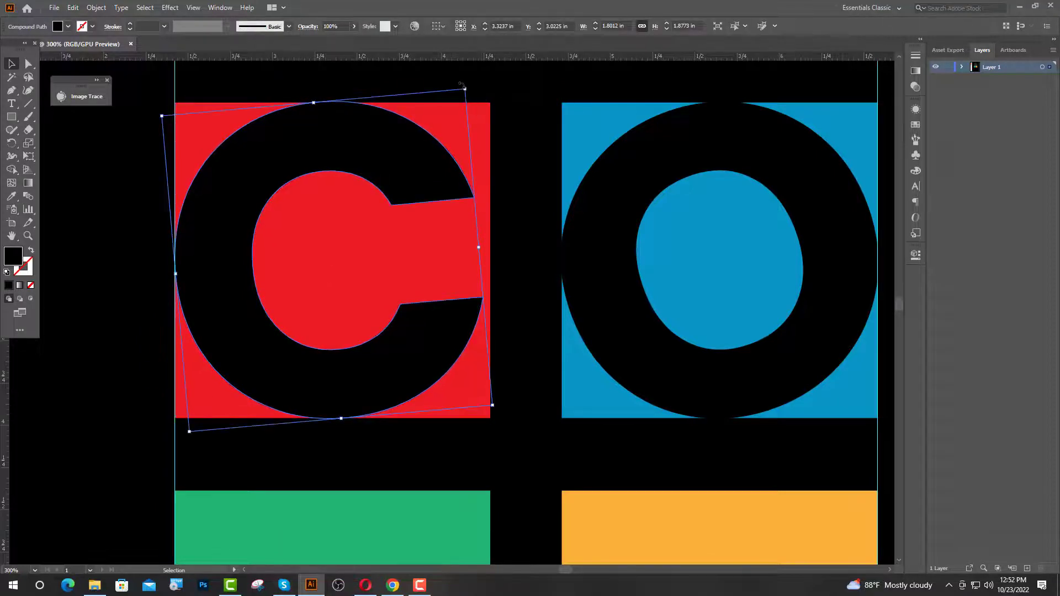
left_click_drag(409, 165, 414, 165)
left_click(524, 248)
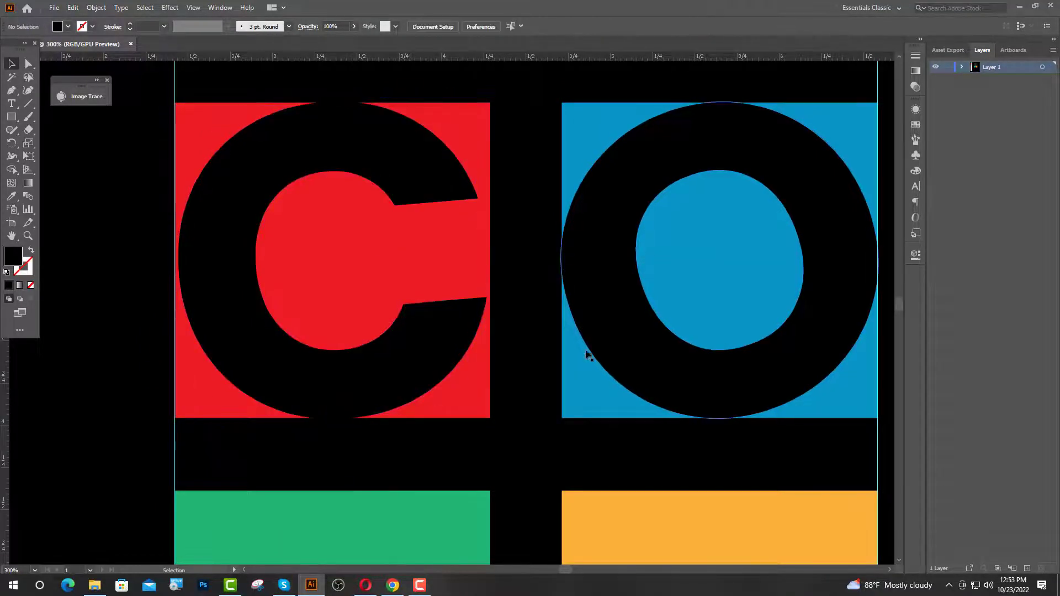
- Add the text 0L and move it over the green and orange squares
key("ctrl+minus")
key("ctrl+minus")
scroll(486, 259, "down", 1)
scroll(397, 261, "down", 2)
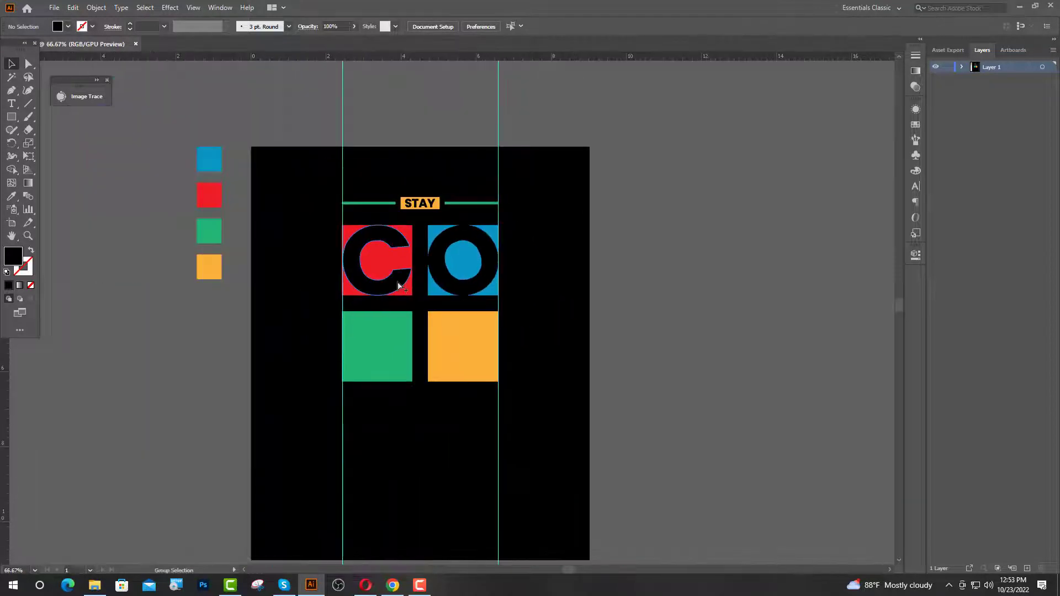
scroll(411, 306, "up", 1)
scroll(413, 305, "down", 1)
left_click(12, 103)
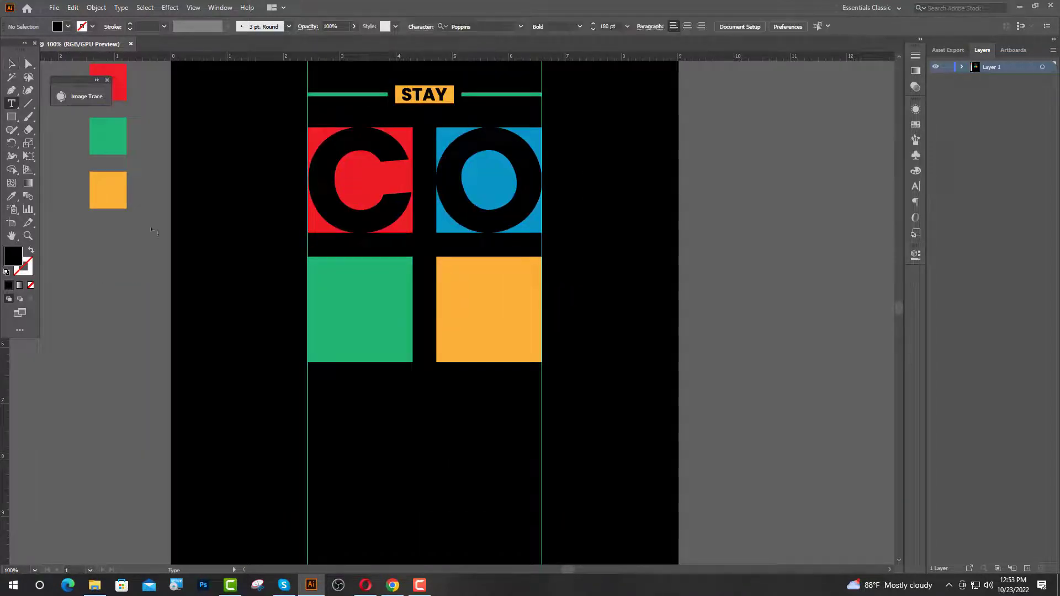
left_click(353, 312)
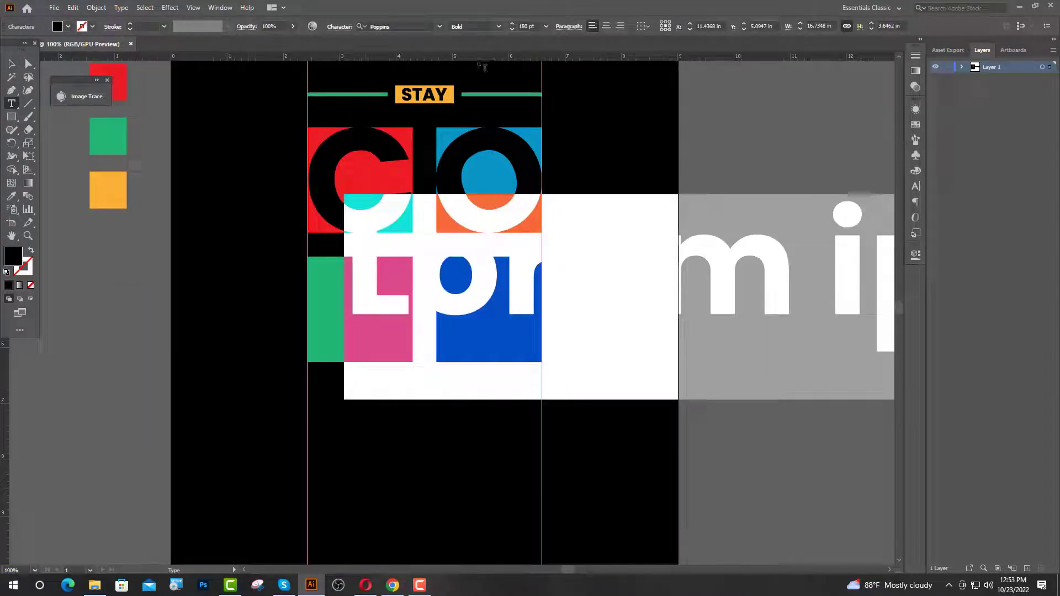
type("OL")
key("Escape")
left_click_drag(412, 305, 358, 343)
left_click(458, 211)
- Replace the zero over the green square with the capital letter O
left_click(11, 104)
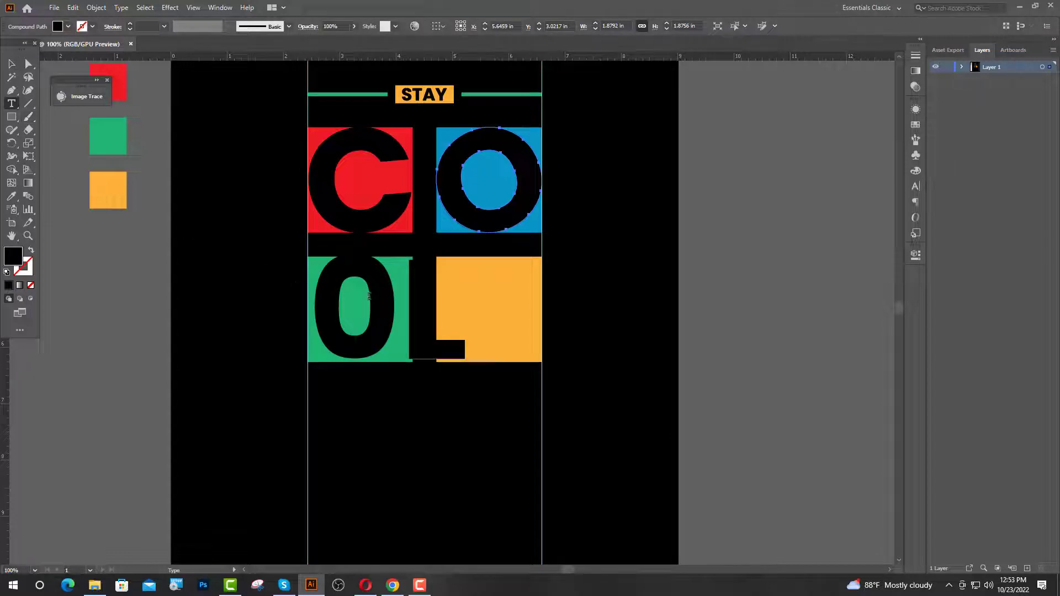
left_click_drag(368, 296, 345, 305)
type("O")
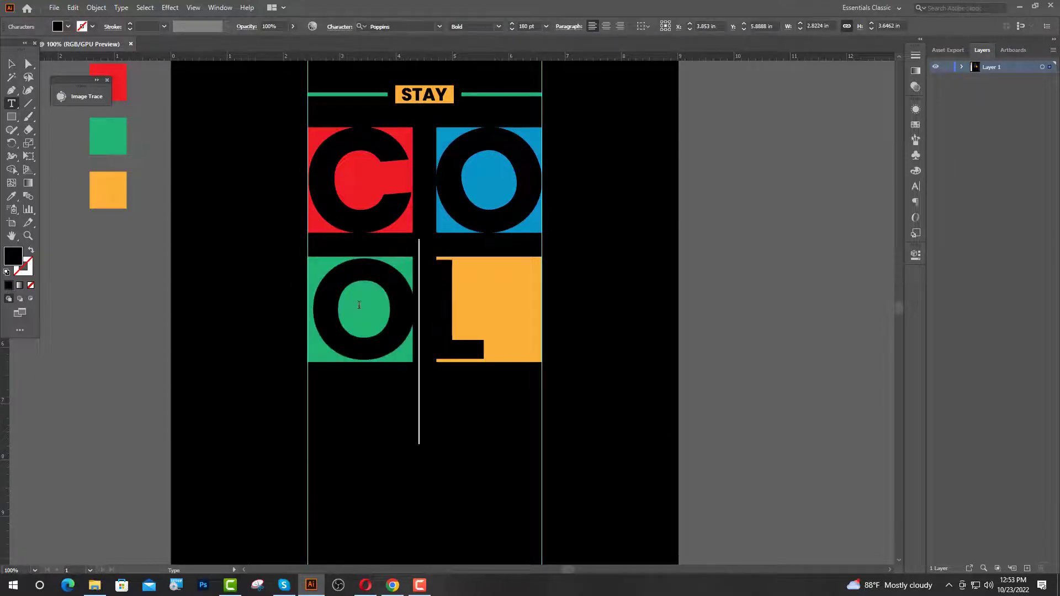
- Nudge the OL text right, convert it to outlines and ungroup its letters
left_click(11, 64)
left_click_drag(379, 337, 389, 338)
right_click(388, 337)
left_click(440, 418)
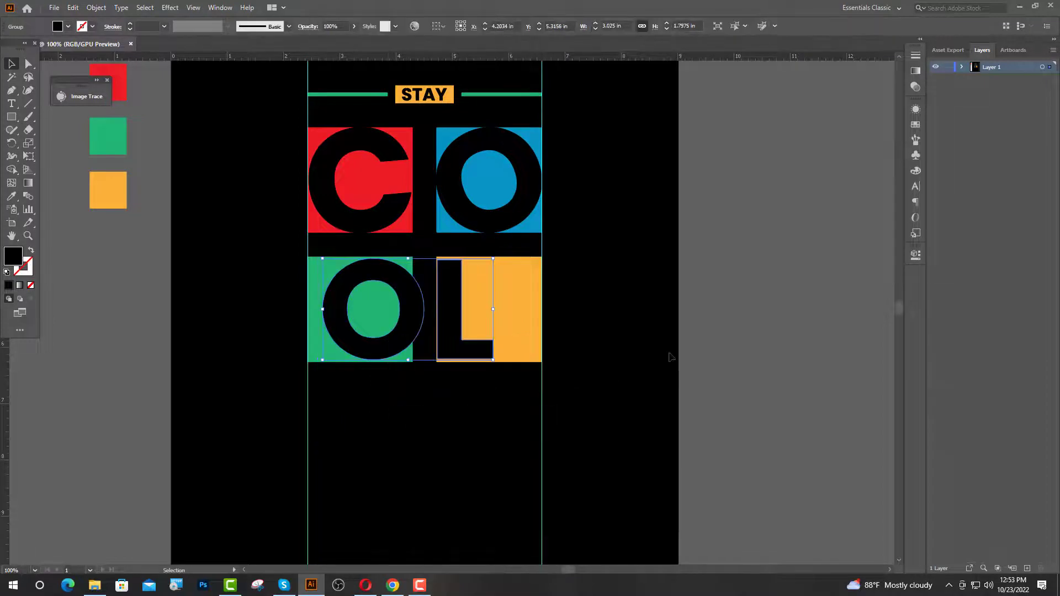
right_click(459, 347)
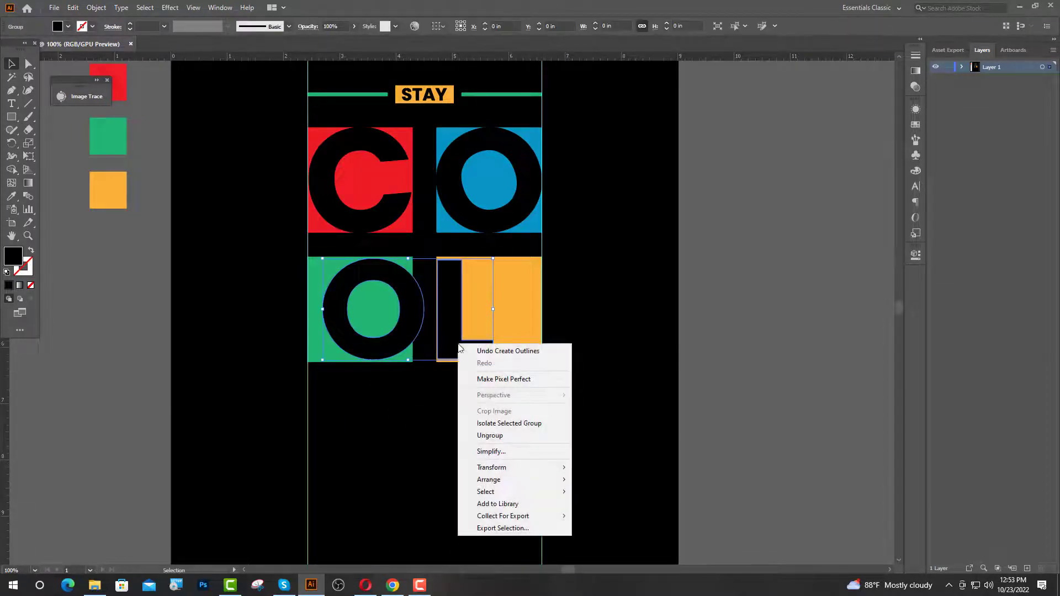
left_click(490, 436)
- Enlarge the L to about 1.15 × 2.05 in and position it over the orange square, extending past the square's upper edge
left_click(465, 284)
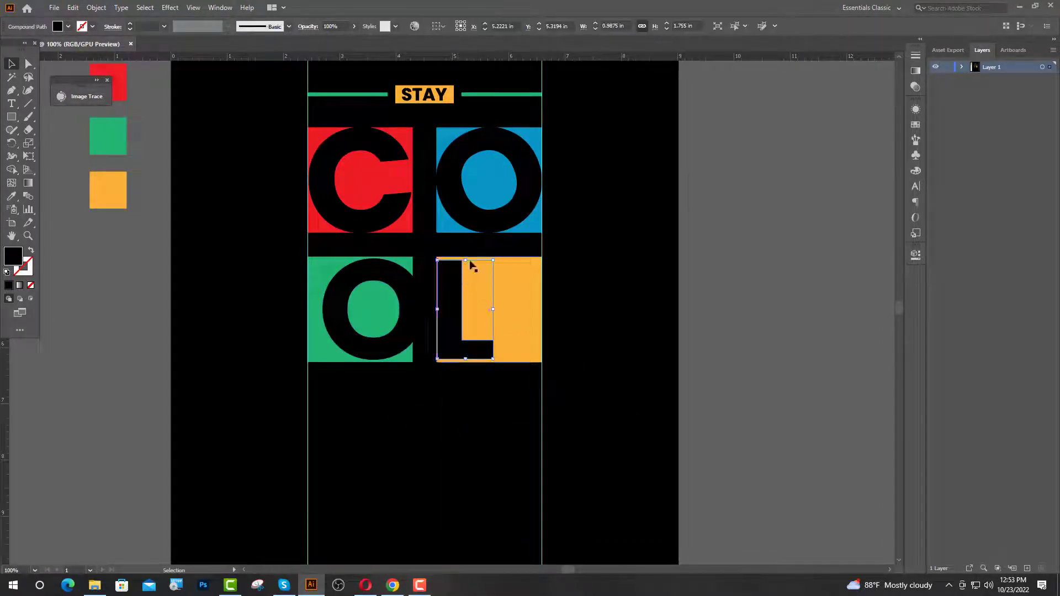
left_click_drag(466, 260, 492, 246)
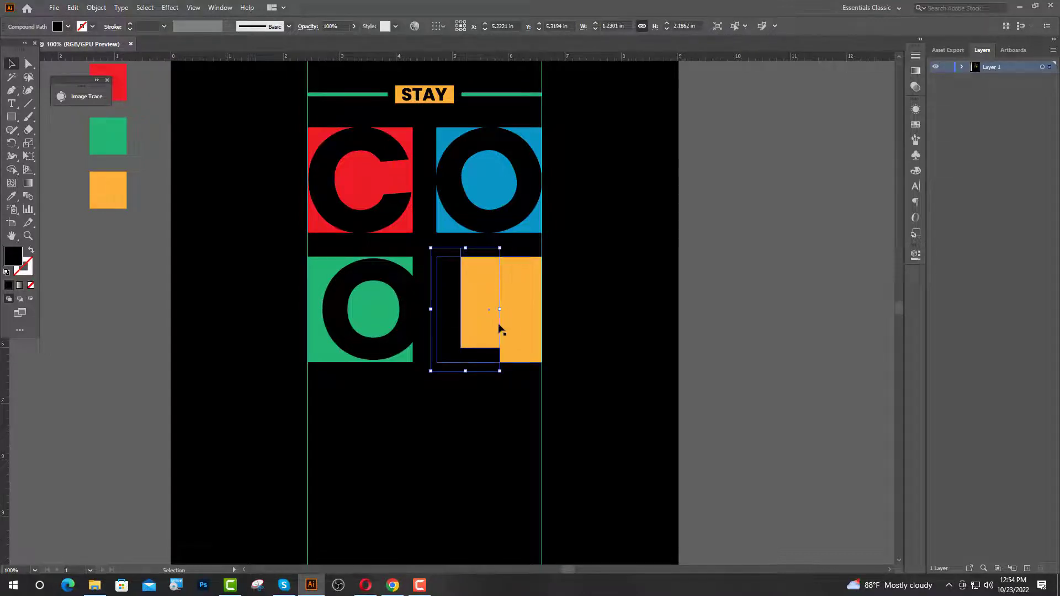
scroll(493, 358, "up", 3)
left_click_drag(473, 367, 540, 322)
scroll(505, 321, "down", 3)
scroll(507, 185, "up", 2)
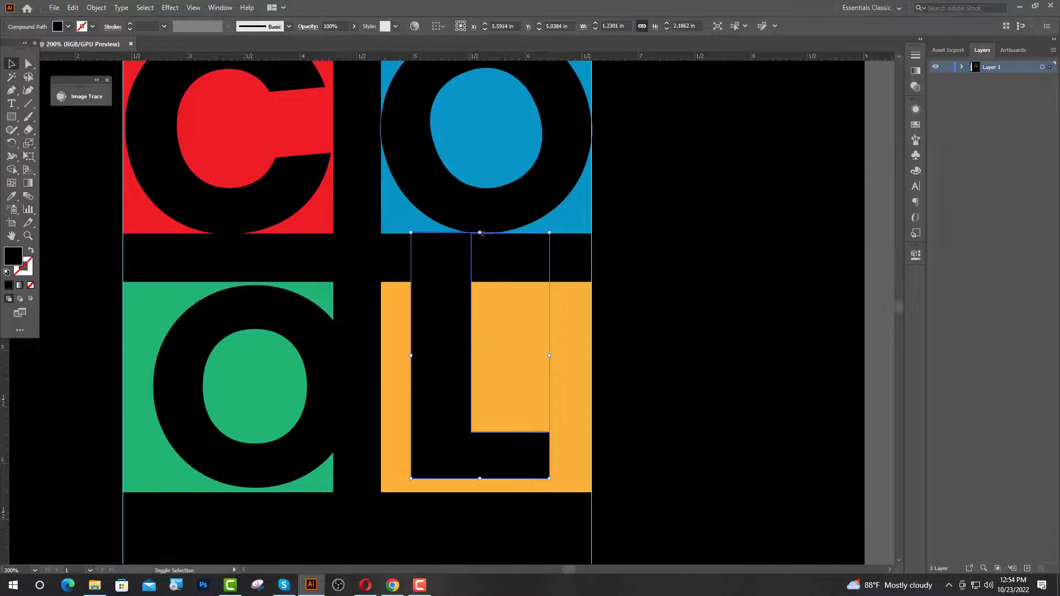
left_click_drag(480, 233, 480, 241)
left_click_drag(450, 297, 462, 311)
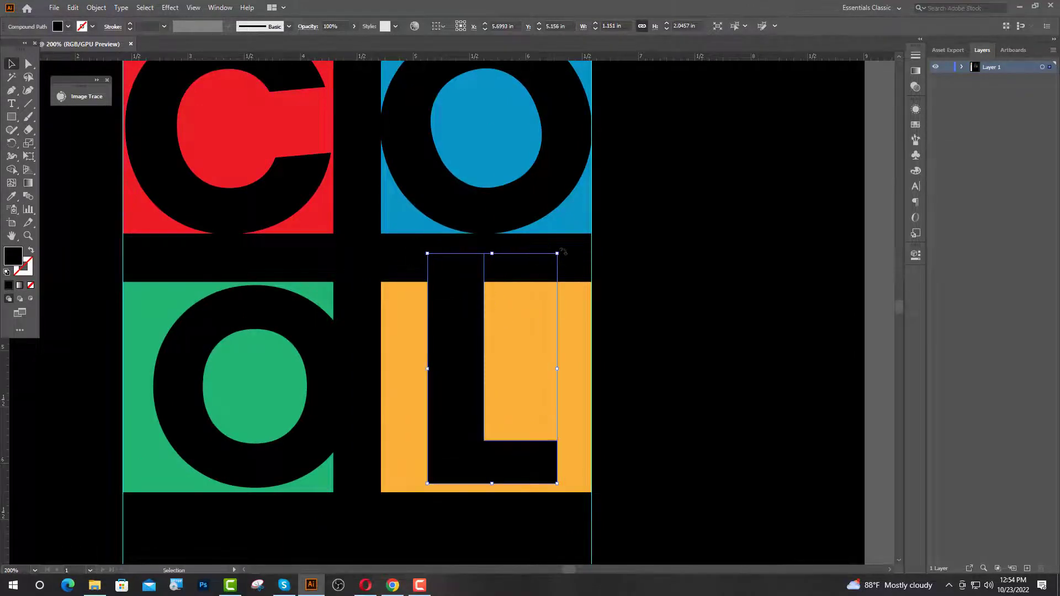
- Rotate the L slightly counterclockwise and nudge it left over the orange square
mouse_move(563, 252)
left_mouse_down()
mouse_move(578, 247)
mouse_move(566, 239)
left_mouse_up()
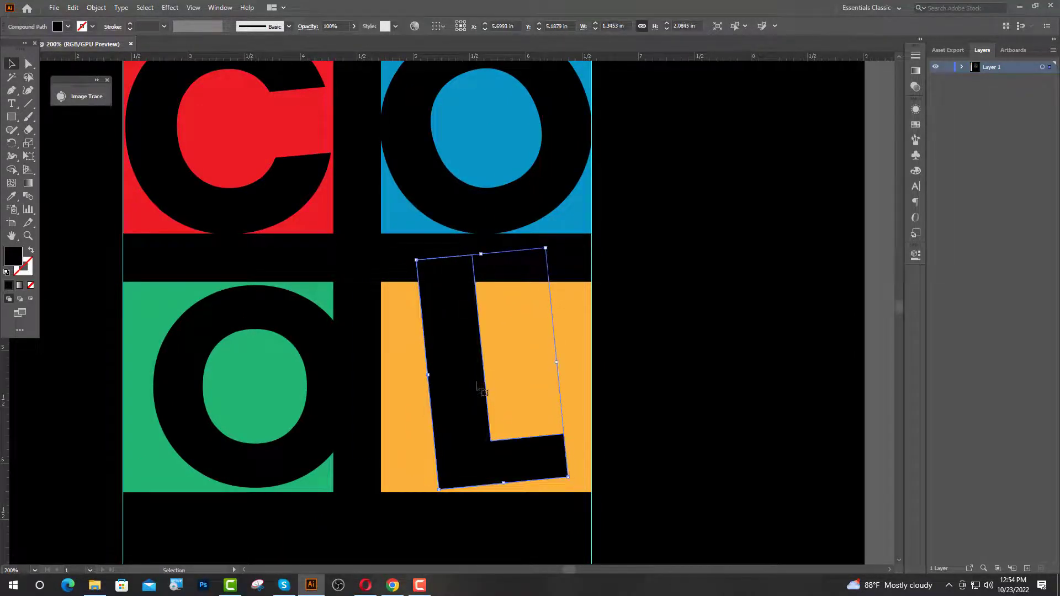
left_click_drag(477, 385, 467, 383)
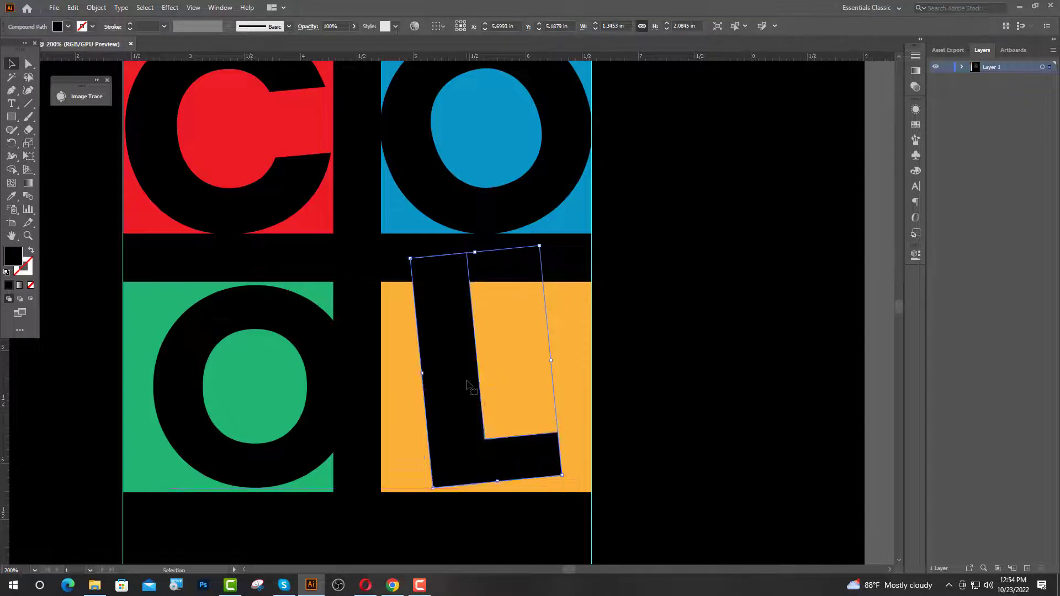
left_click(498, 557)
- Enlarge the O over the green square to about 1.89 in wide and high
scroll(498, 556, "down", 1)
left_click(376, 453)
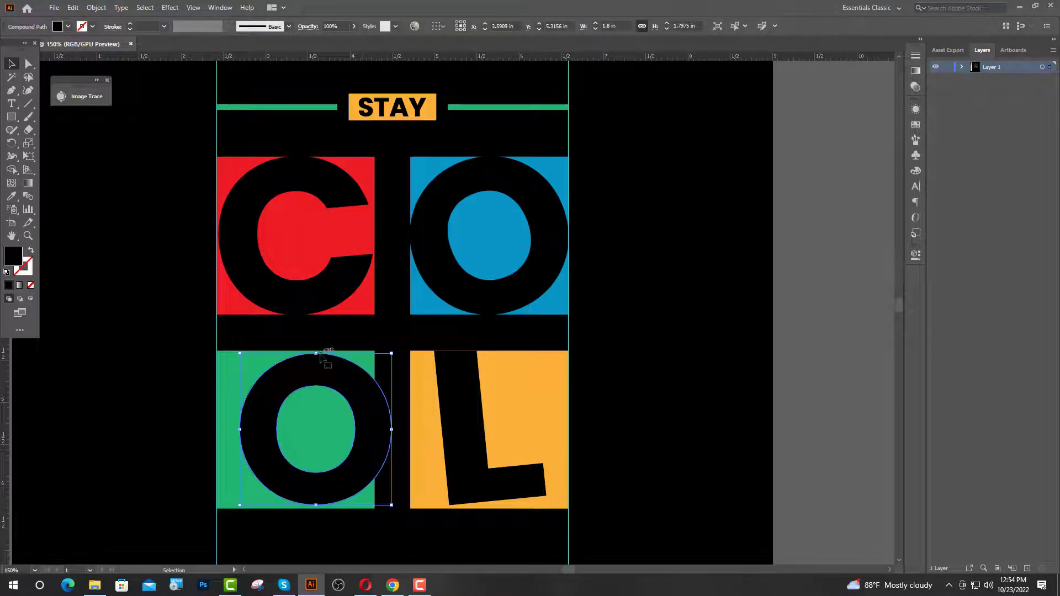
left_click_drag(319, 354, 319, 350)
left_click_drag(355, 389, 348, 387)
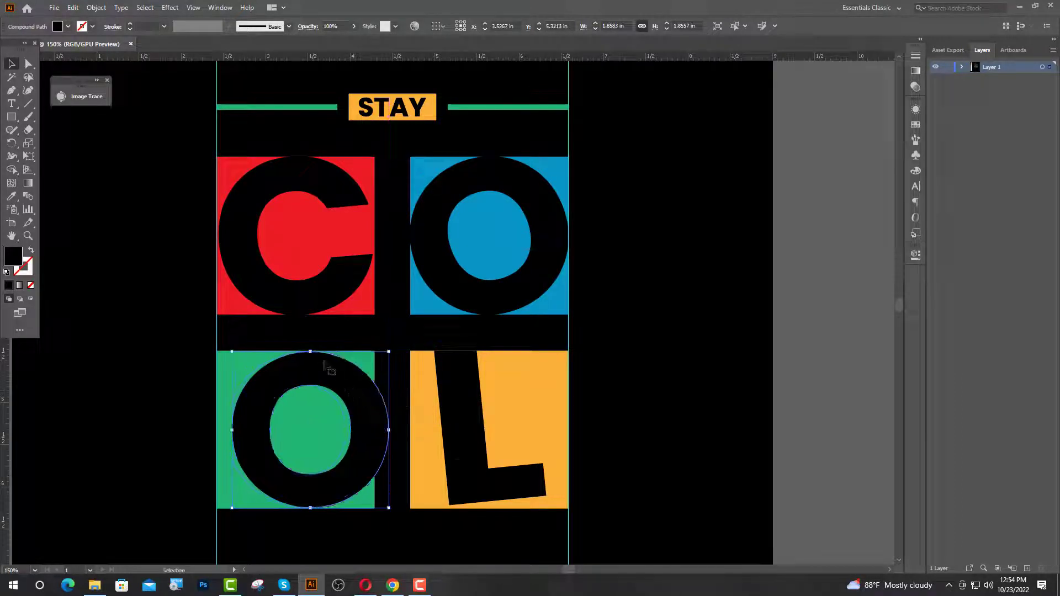
left_click_drag(310, 352, 314, 350)
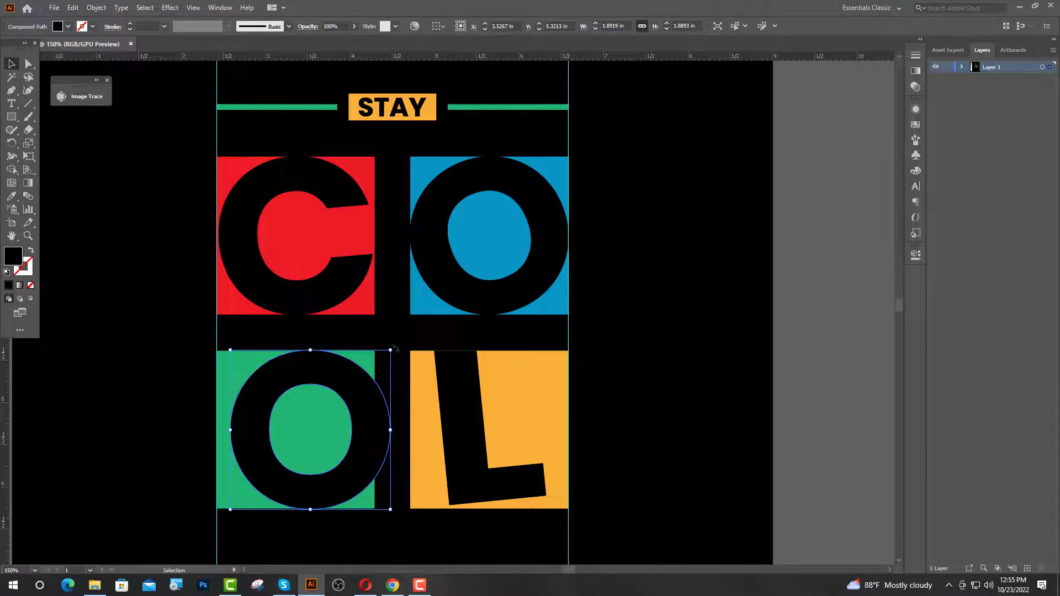
- Rotate the lower O clockwise, move it onto the green square and align both by their vertical centers
left_click_drag(395, 349, 359, 412)
left_click(372, 501, "shift")
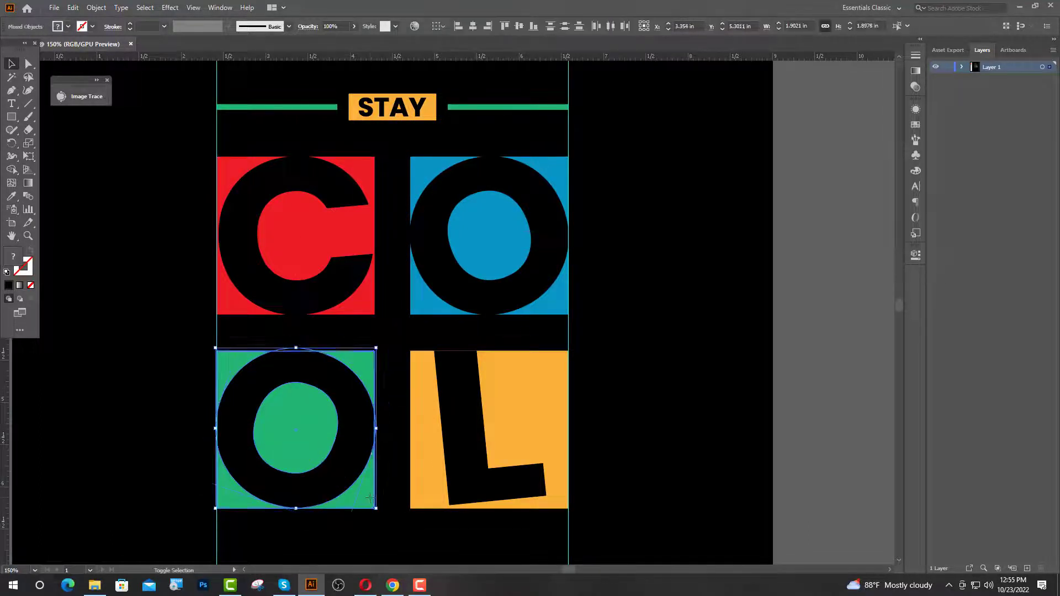
left_click(519, 26)
left_click(639, 285)
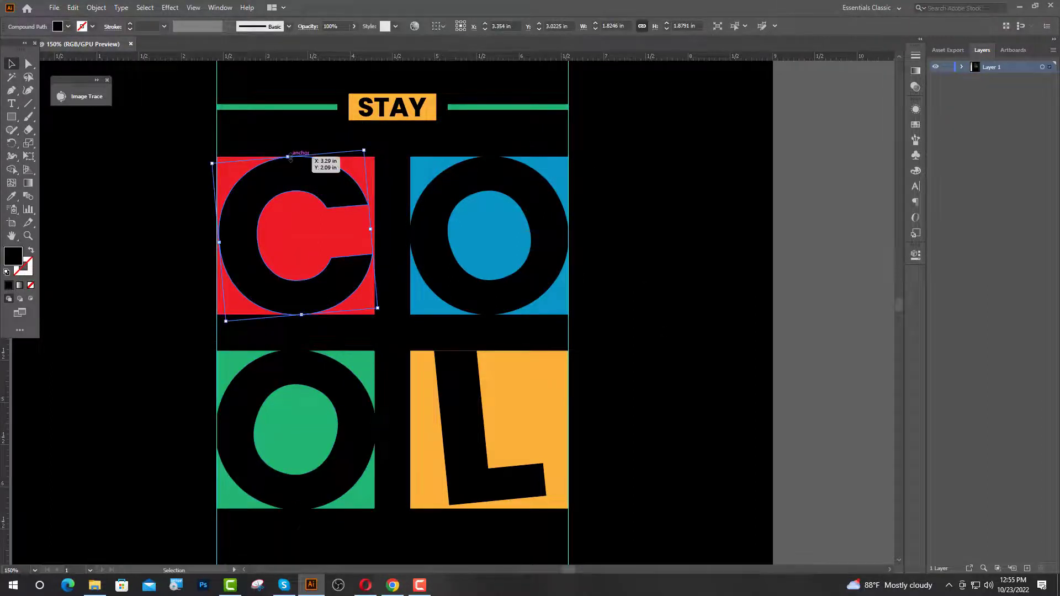
- Enlarge the C slightly to span the red square, and cut it out of the square with Minus Front
left_click_drag(288, 157, 288, 154)
left_click(391, 234)
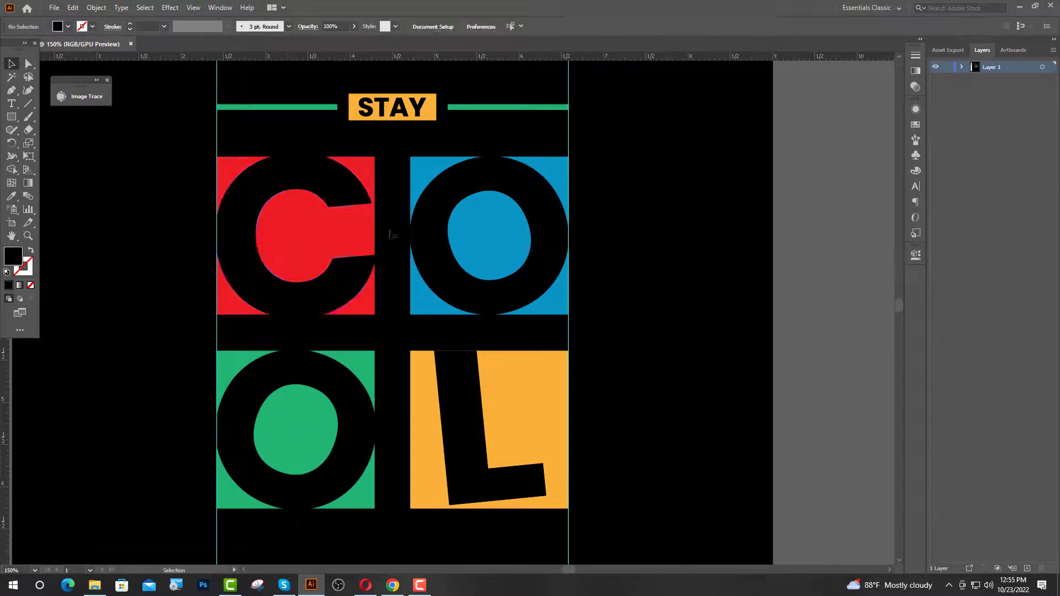
left_click_drag(363, 262, 342, 294)
left_click(916, 255)
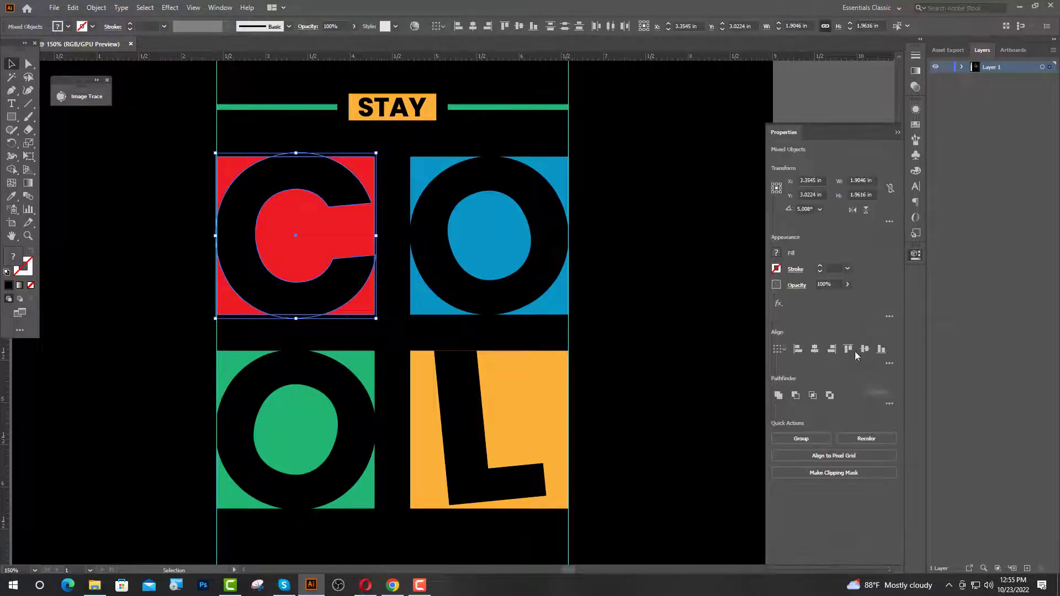
left_click(796, 396)
left_click(726, 395)
- Cut the O out of the blue square and the L out of the orange square with Minus Front
left_click_drag(466, 142, 504, 199)
left_click(795, 395)
left_click(679, 387)
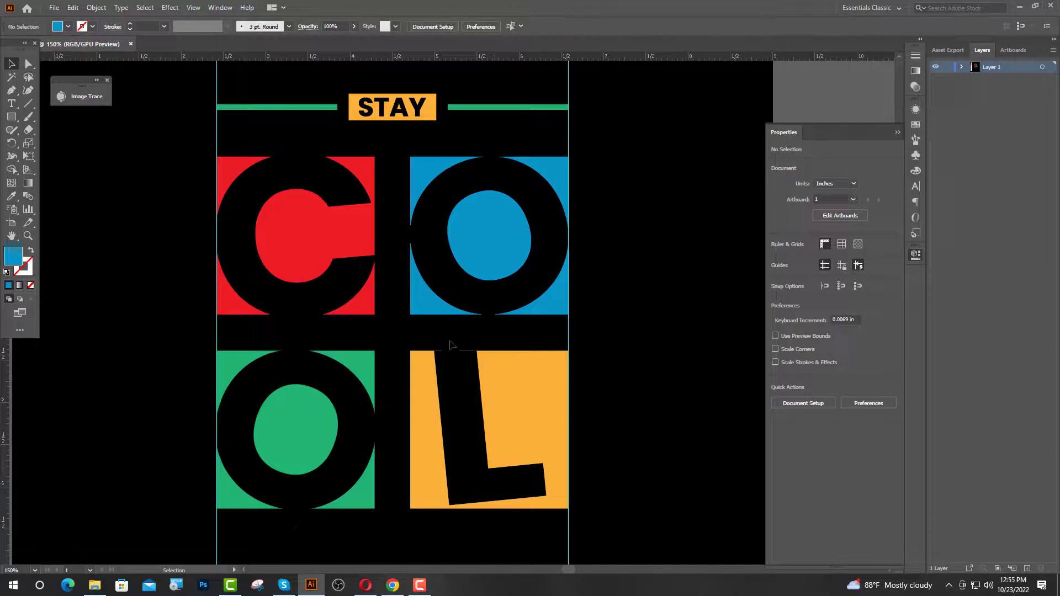
left_click_drag(451, 342, 483, 400)
left_click(797, 396)
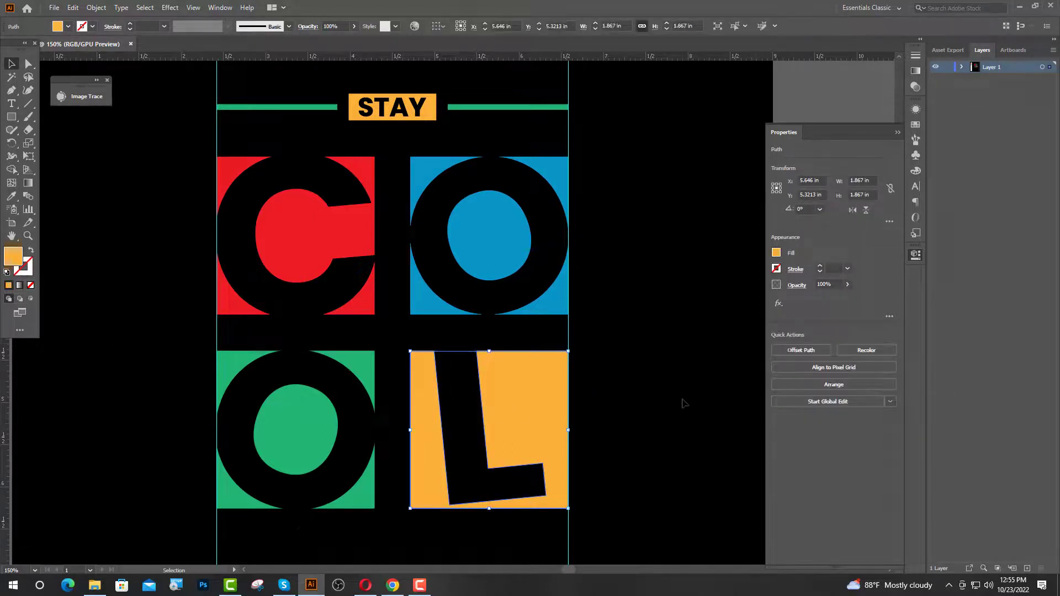
left_click(683, 402)
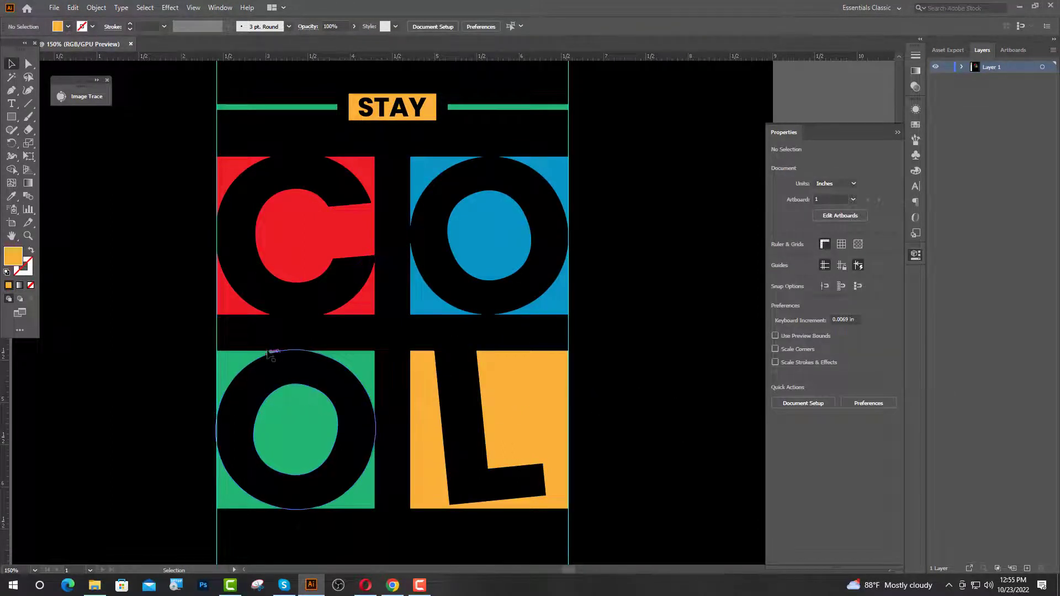
- Cut the lower O out of the green square with Minus Front
left_click_drag(273, 342, 313, 404)
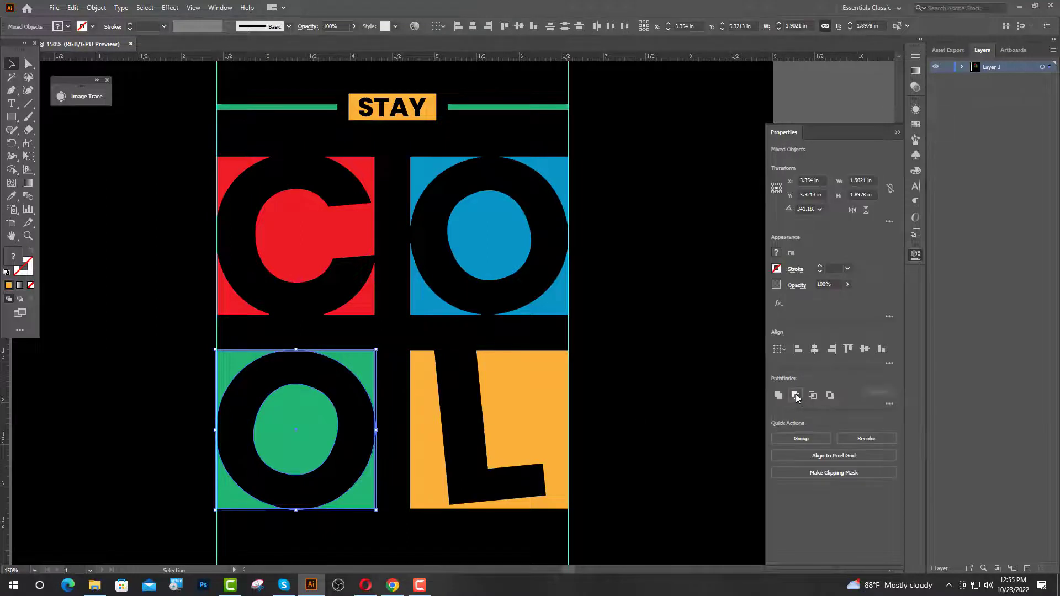
left_click(796, 397)
left_click(721, 362)
left_click(896, 132)
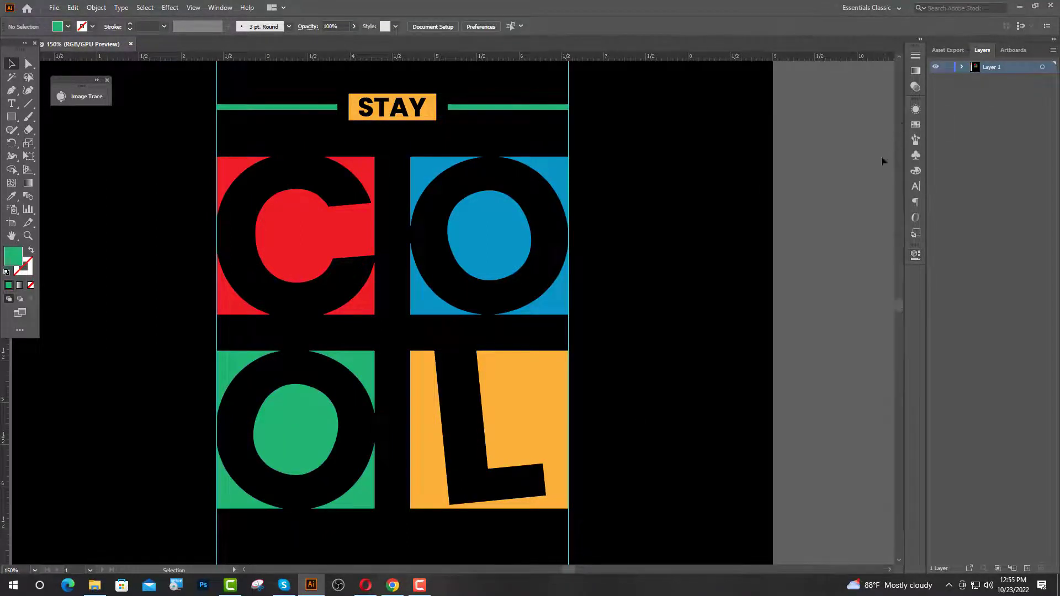
left_click(415, 403)
left_click(401, 380)
- Draw an orange rectangle about 1.37 × 0.58 in below the green square, starting at the left guide
scroll(401, 369, "down", 3)
scroll(401, 369, "down", 1)
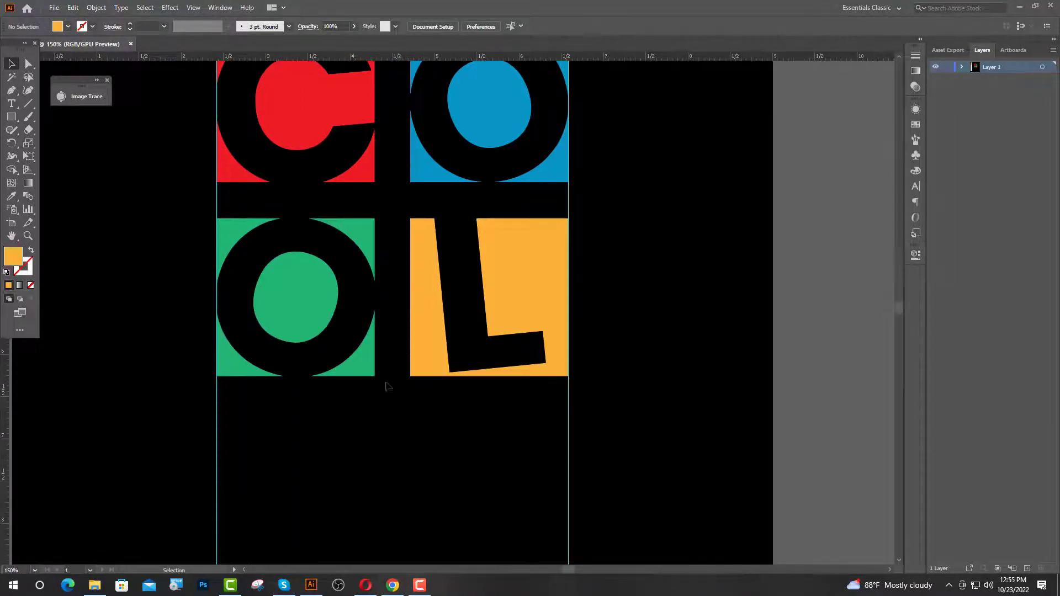
left_click(8, 115)
left_click_drag(215, 419, 332, 468)
left_click(365, 491, "ctrl")
- Add the text AND in Poppins Bold at 45 pt beside the orange rectangle
left_click(11, 104)
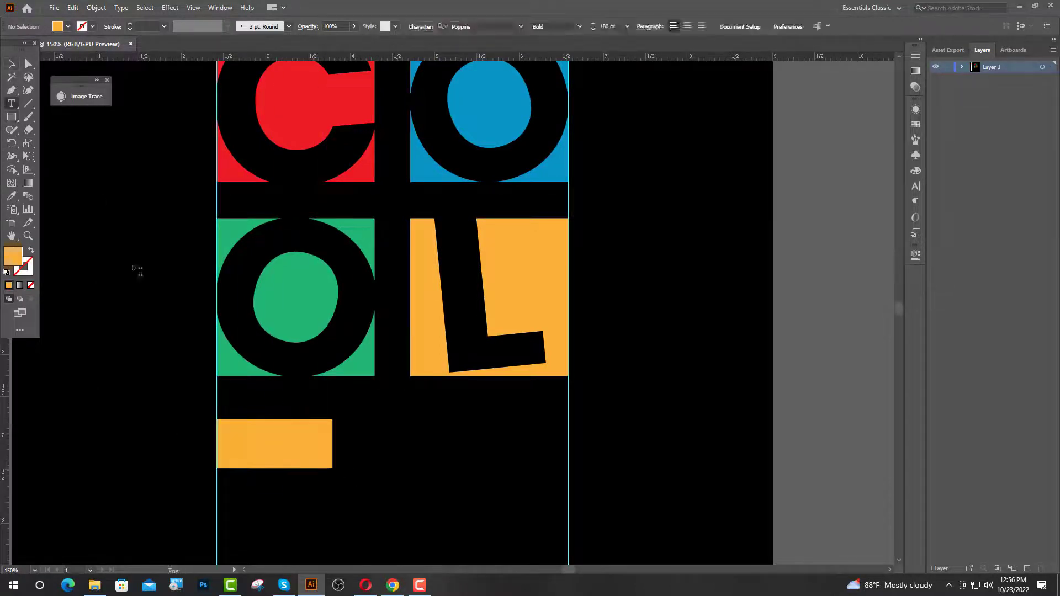
left_click(381, 453)
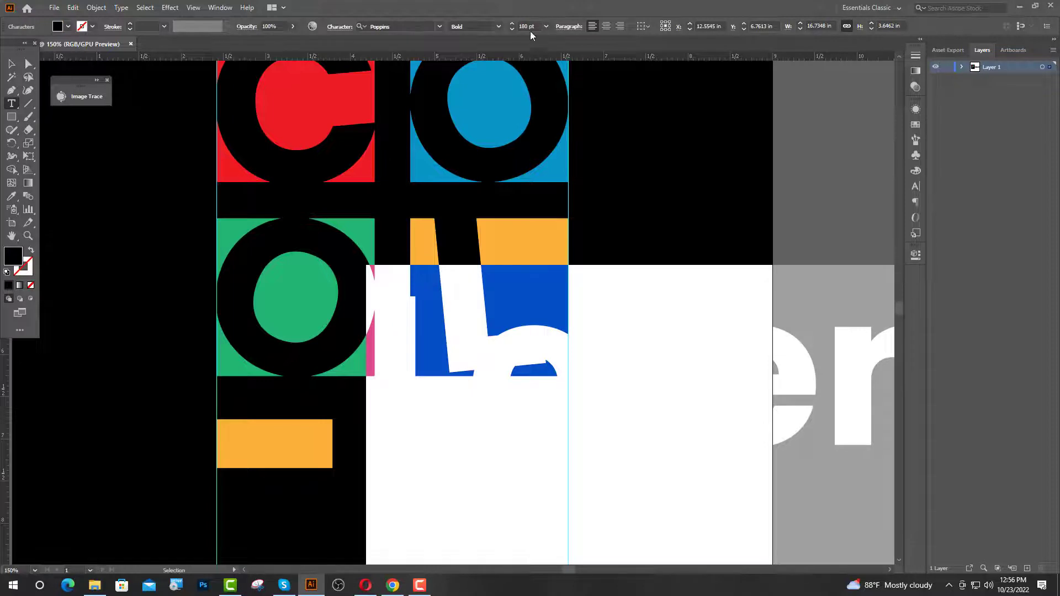
key("Return")
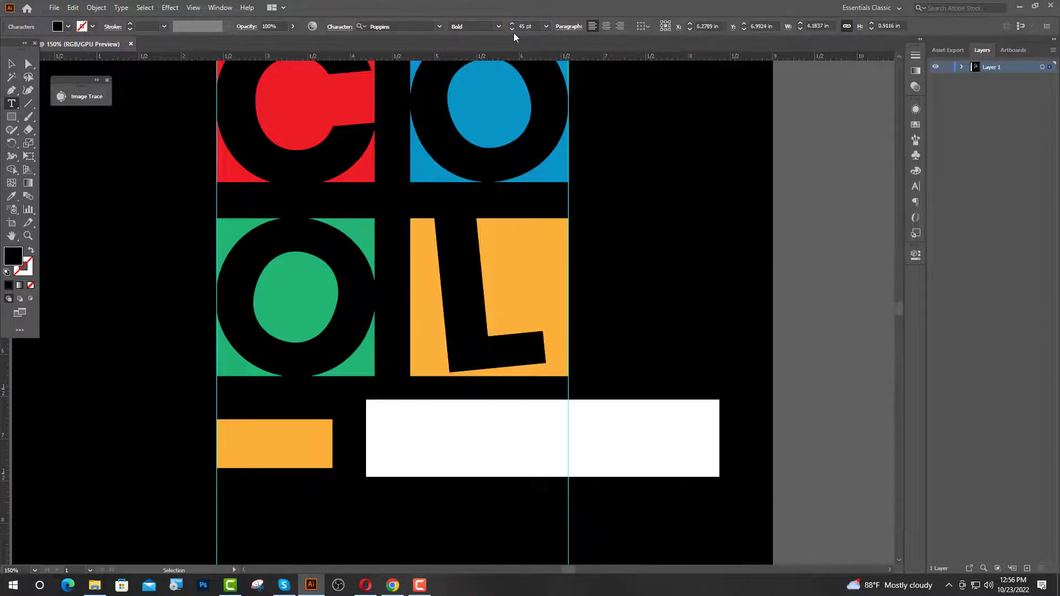
key("BackSpace")
key("Escape")
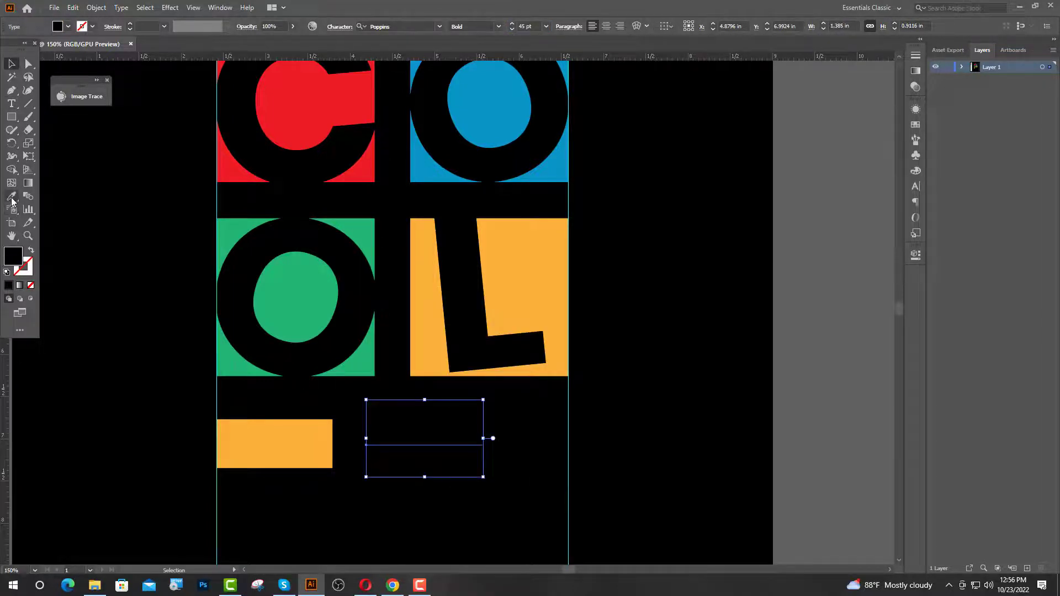
- Set the fill of the AND text to white
left_click(11, 196)
scroll(226, 252, "up", 3)
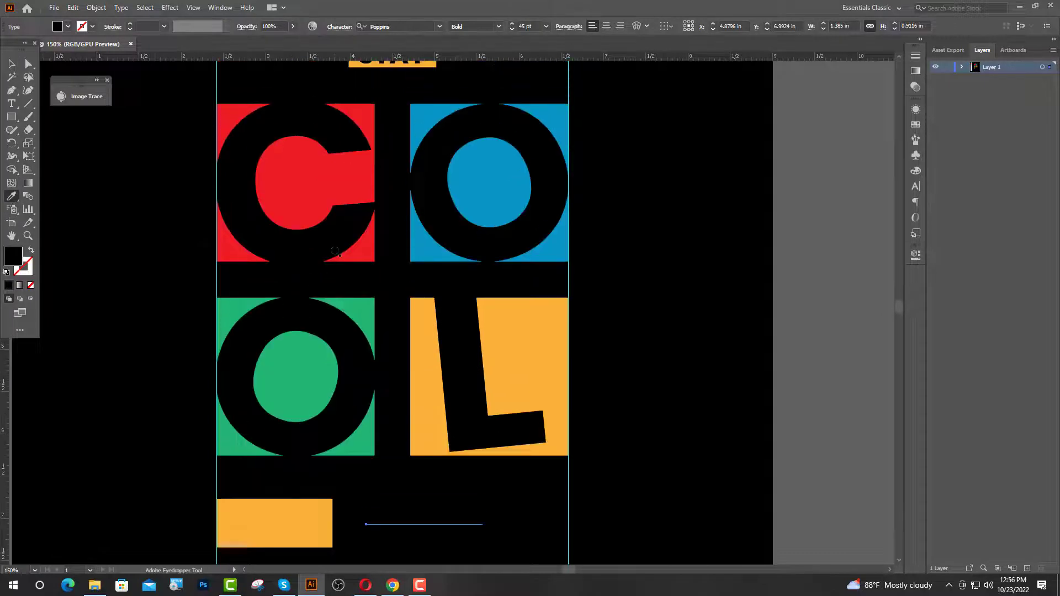
left_click(68, 26)
left_click(23, 45)
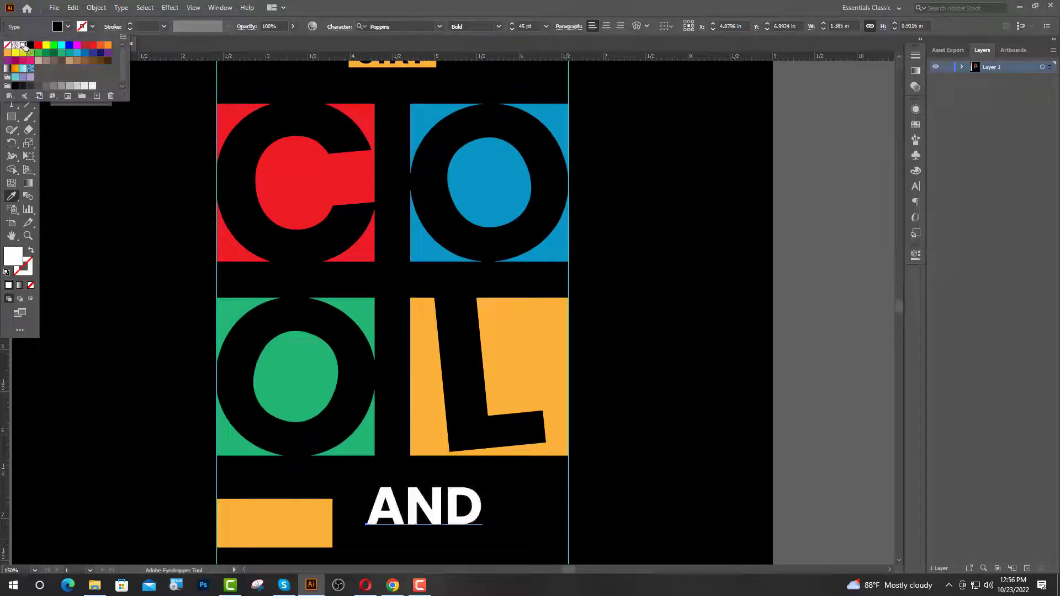
key("Escape")
key("v")
scroll(497, 436, "down", 4)
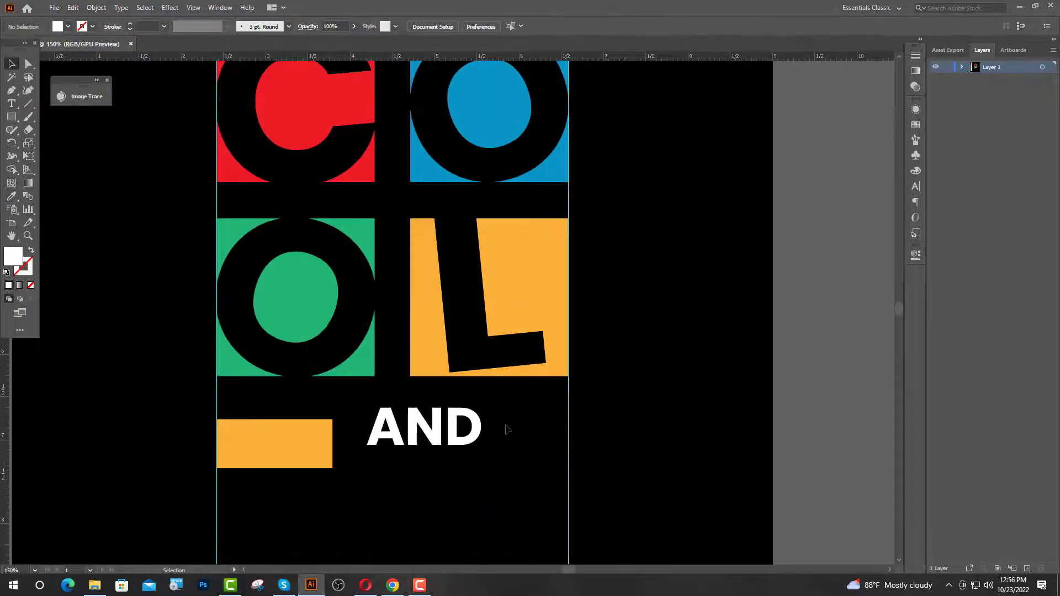
- Move the AND text closer to the orange rectangle and convert it to outlines
left_click_drag(433, 393, 411, 418)
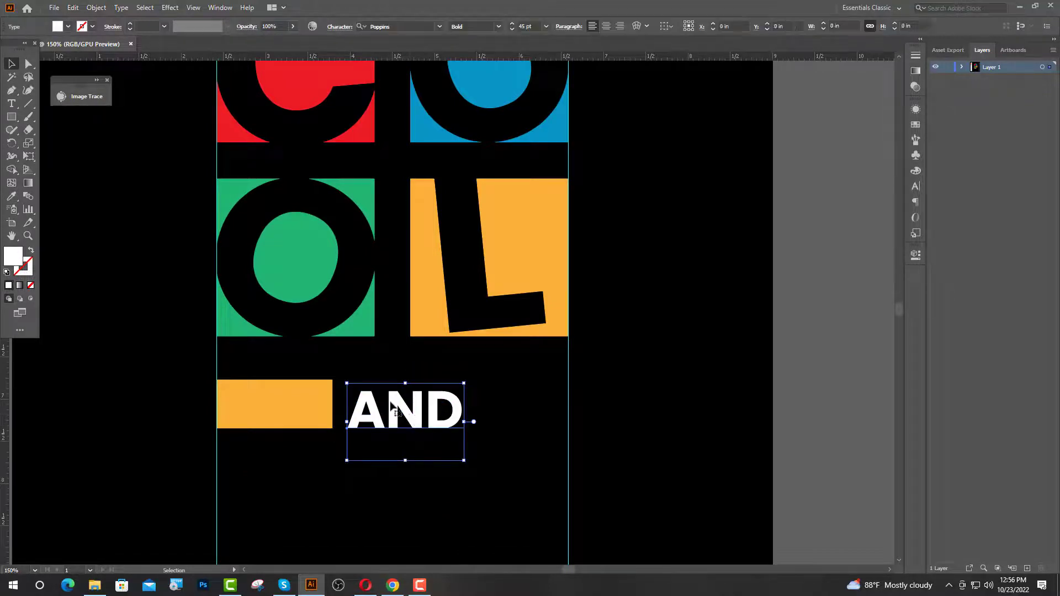
right_click(392, 408)
left_click(425, 247)
left_click(605, 400)
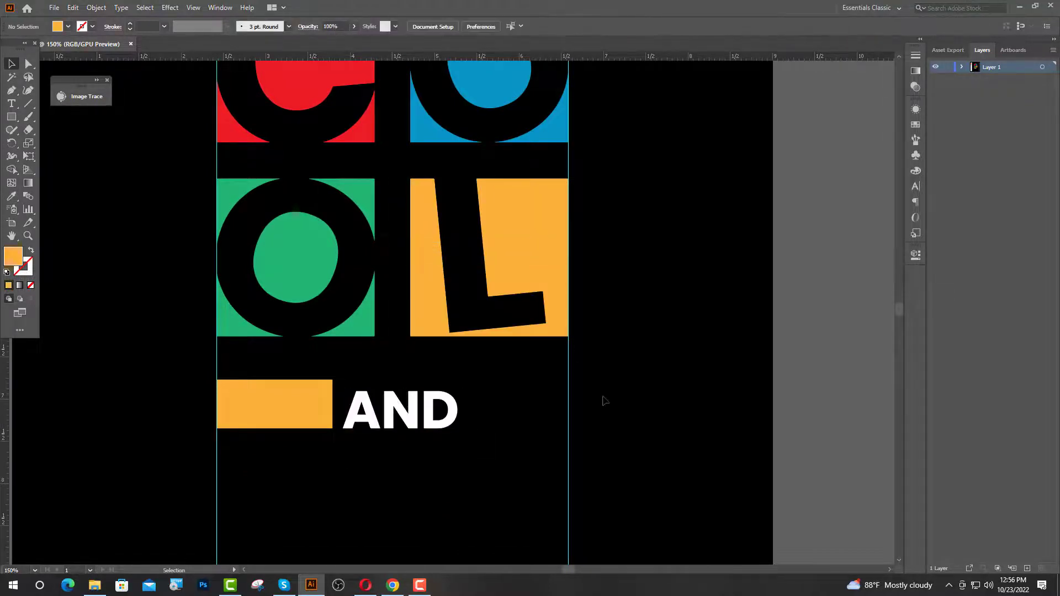
- Resize the orange rectangle to about 1.32 × 0.44 in, matching the height of the AND lettering
scroll(342, 411, "up", 2)
left_click(286, 383)
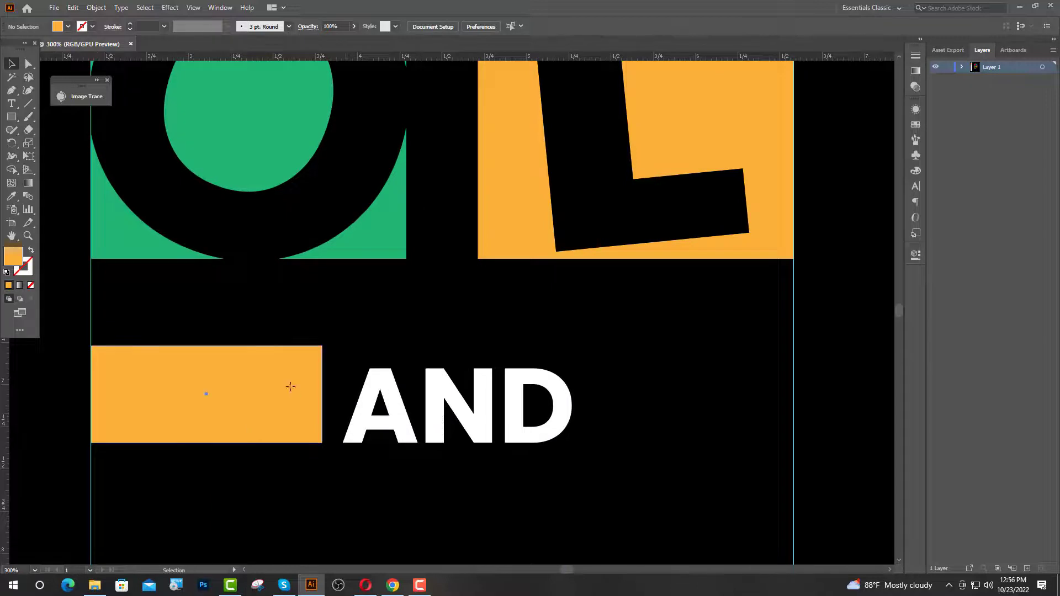
left_click_drag(323, 346, 314, 368)
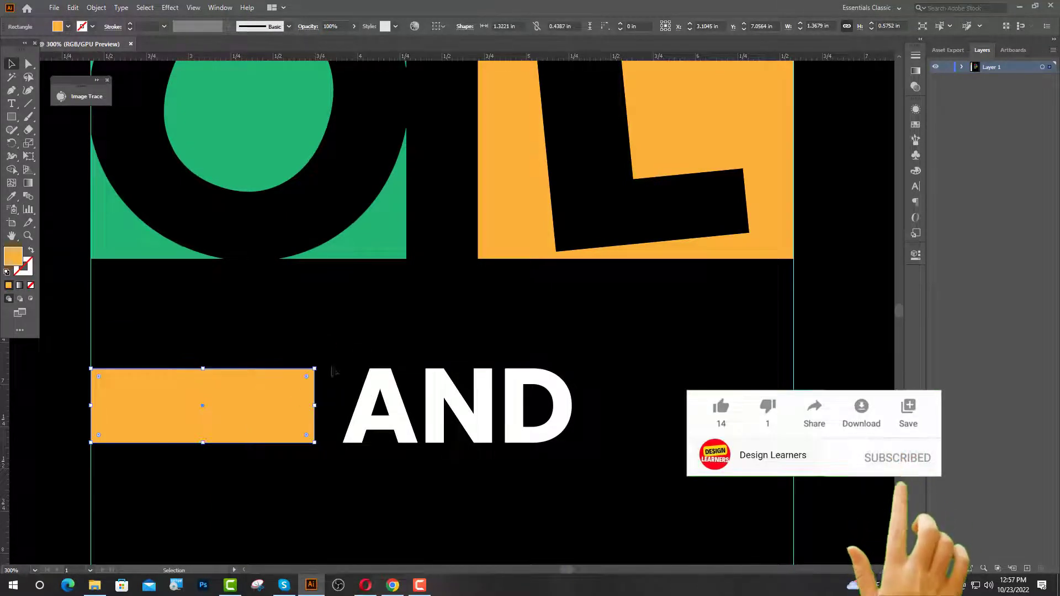
- Narrow the orange rectangle to about 1.28 in and copy it horizontally to the right guide beyond AND
left_click_drag(314, 407, 711, 415)
left_click(343, 379)
left_click_drag(522, 407, 563, 406)
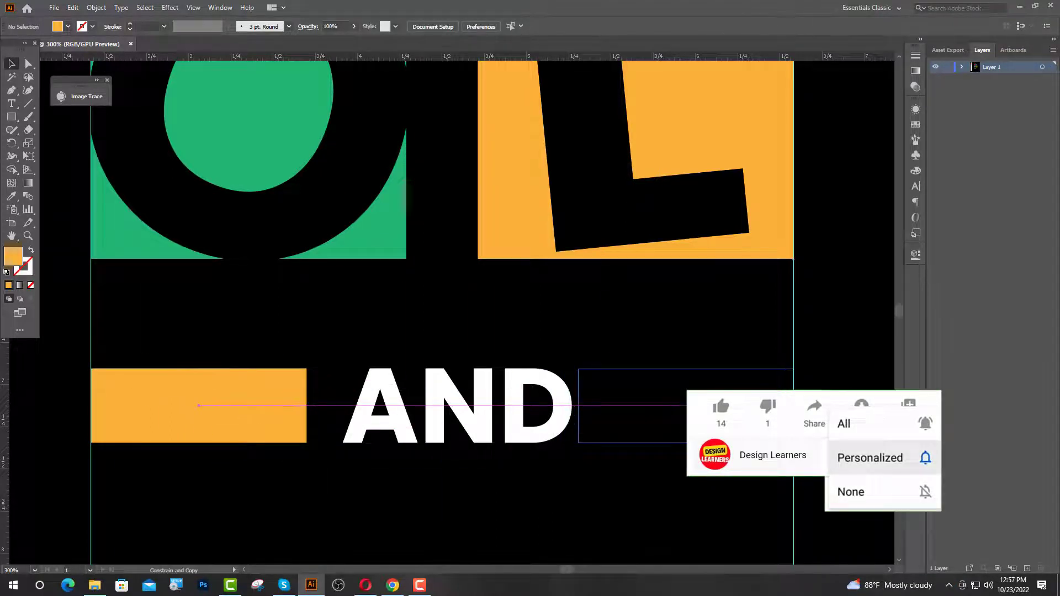
left_click_drag(766, 415, 766, 415)
left_click(325, 420)
- Distribute the two orange rectangles and the AND lettering evenly by their horizontal centers
left_click_drag(261, 340, 705, 423)
key("ctrl+minus")
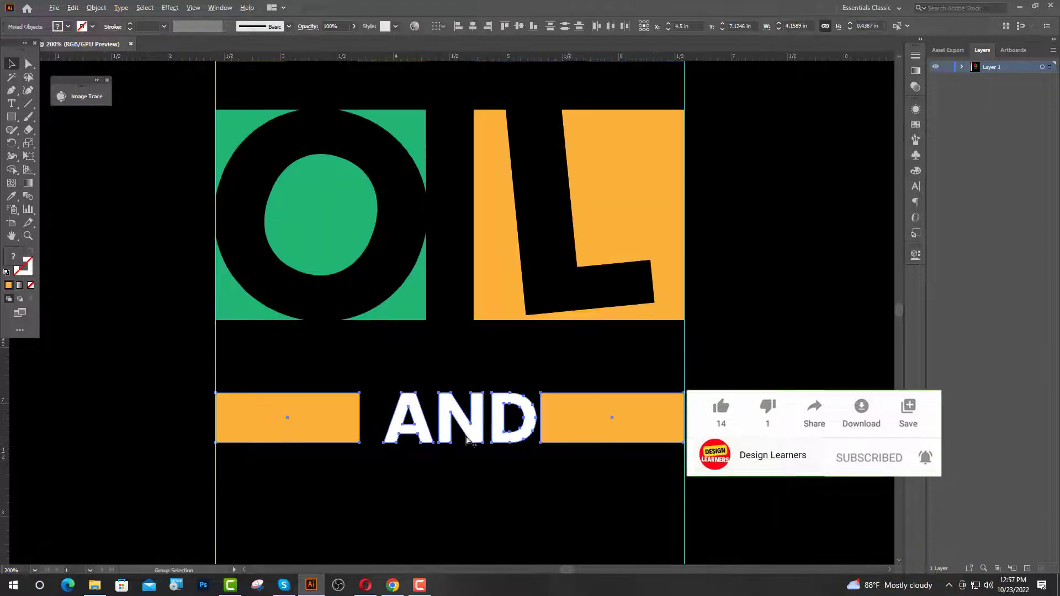
left_click(610, 26)
left_click(800, 342)
- Recolor the rectangle left of AND with the blue sampled from the blue square
left_click(274, 432)
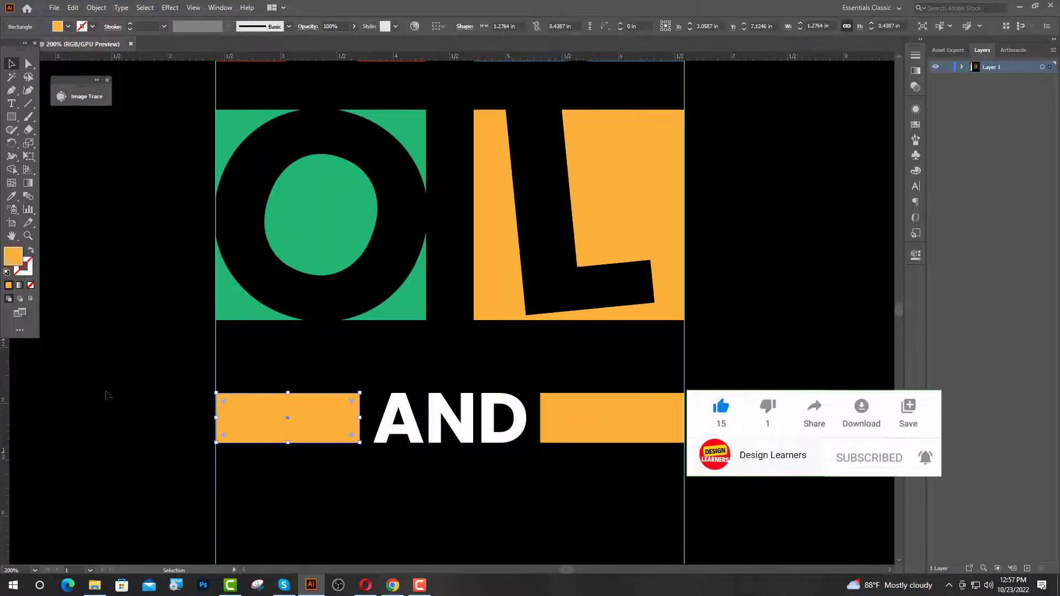
left_click(11, 197)
scroll(553, 164, "up", 2)
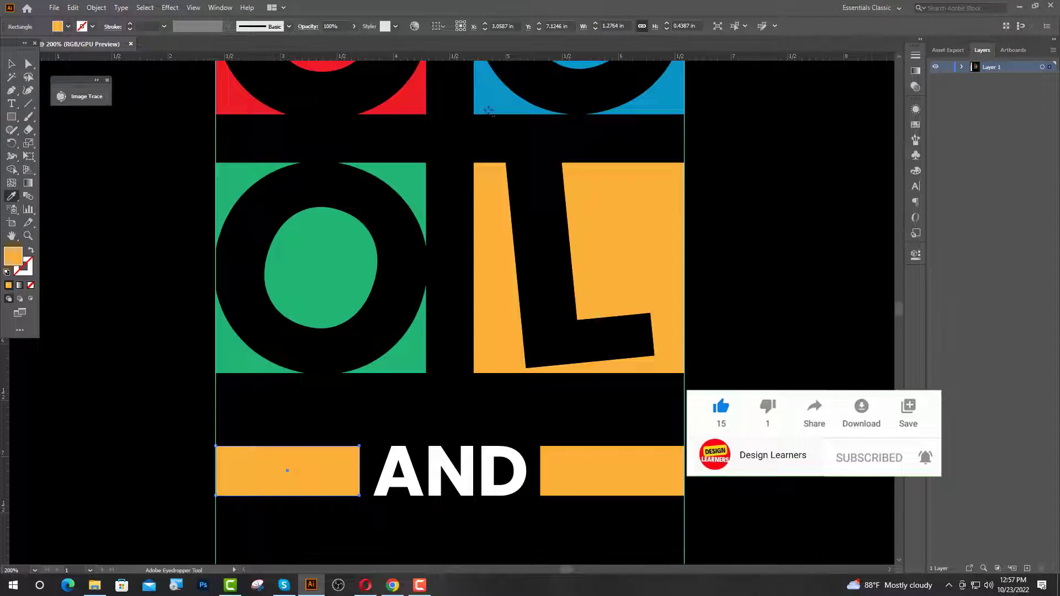
left_click(488, 110)
key("v")
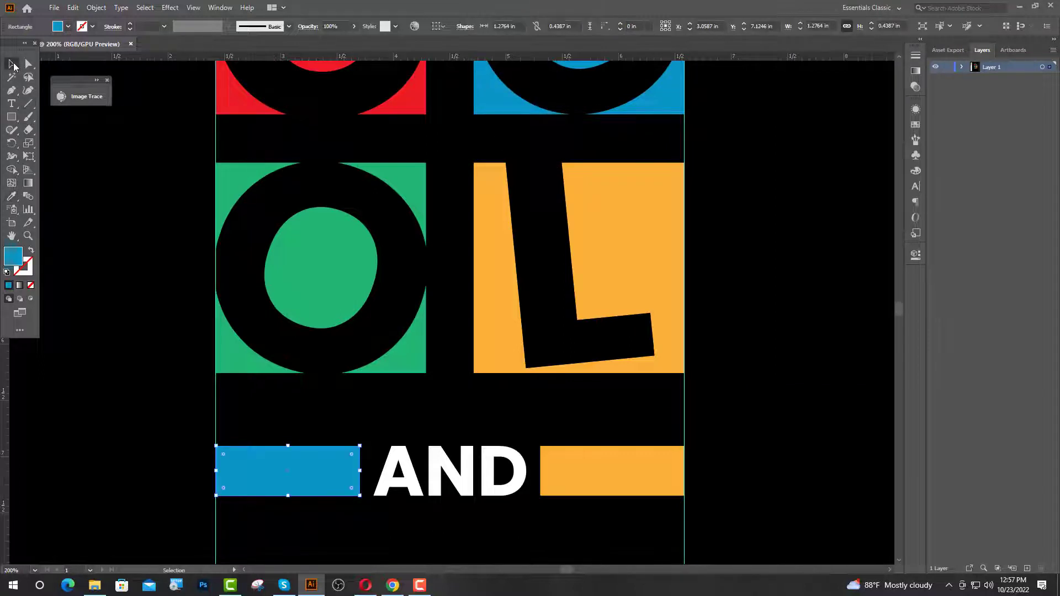
- Recolor the orange rectangle to the right of AND with the red sampled from the red square
left_click(543, 492)
left_click(11, 197)
left_click(243, 111)
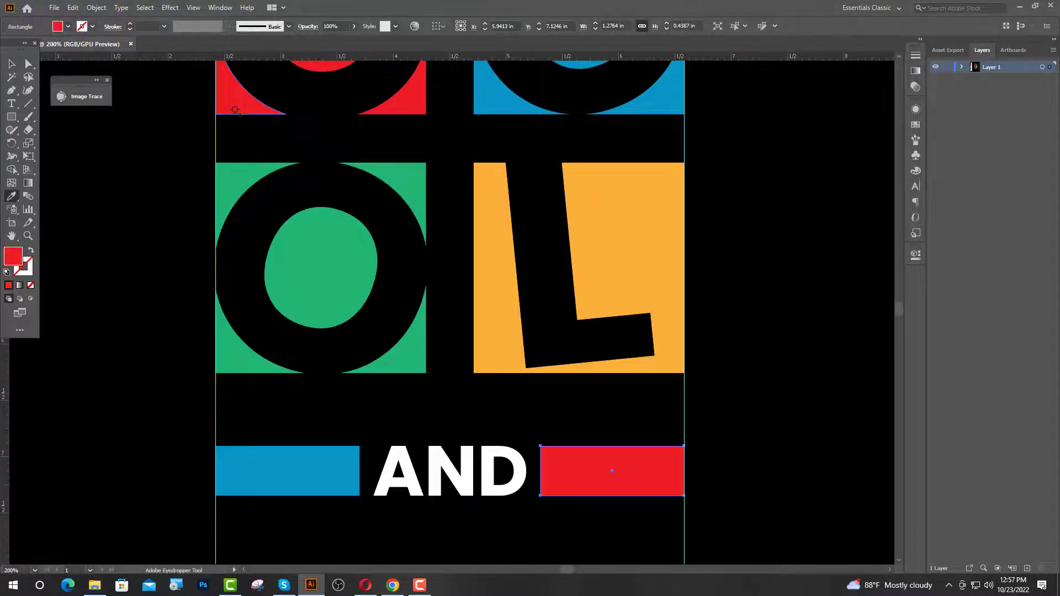
- Move the AND lettering and its two colored bars up together, closer to the COOL squares
key("v")
left_click_drag(333, 425, 578, 464)
left_click(554, 498)
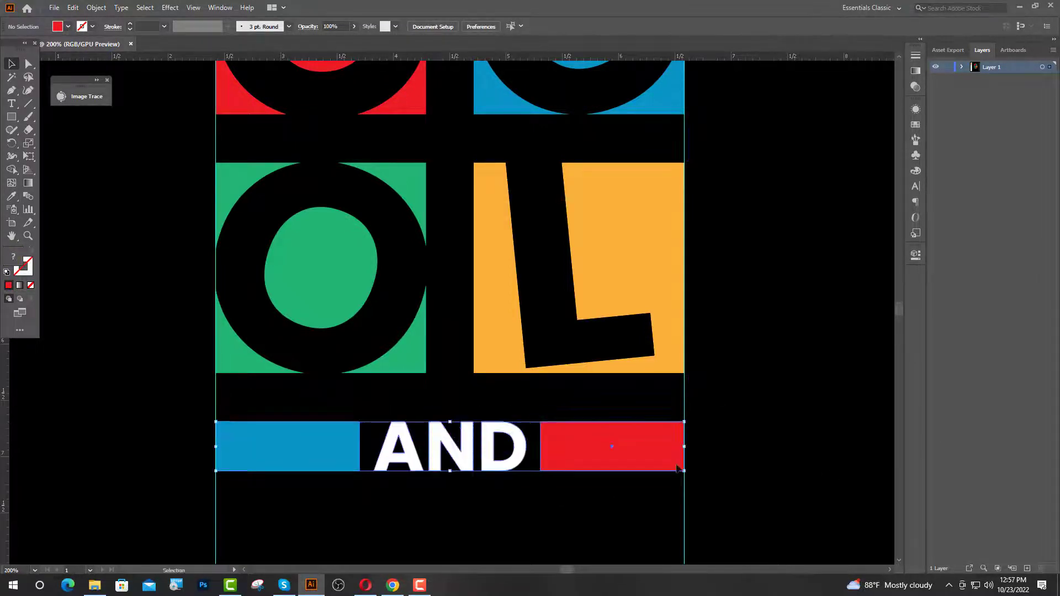
left_click(529, 490)
key("ctrl+0")
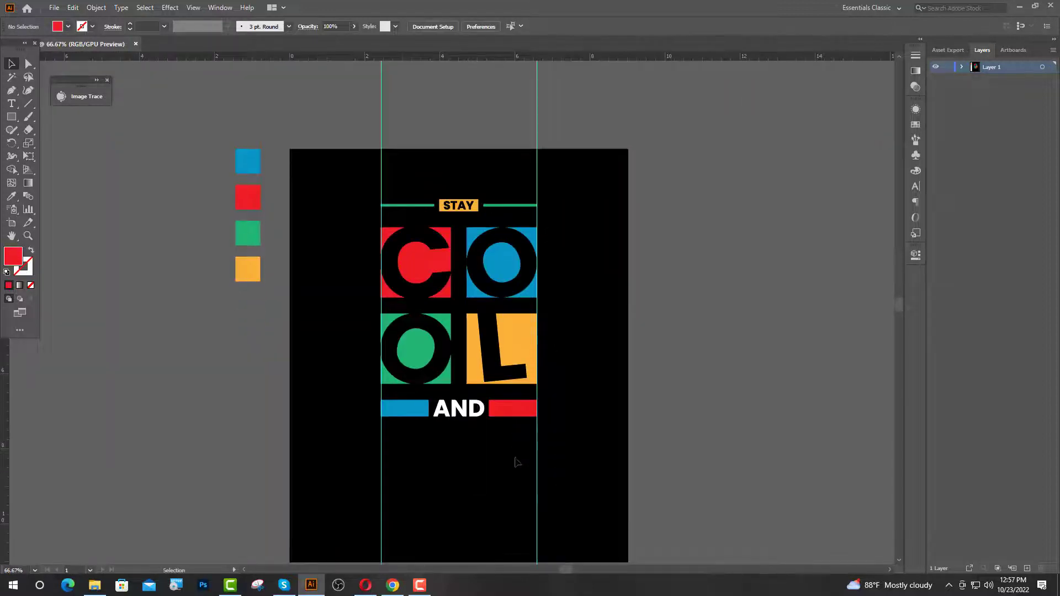
- Add the word SHINE in Poppins Bold at 80 pt below the AND row
left_click(11, 104)
left_click(389, 445)
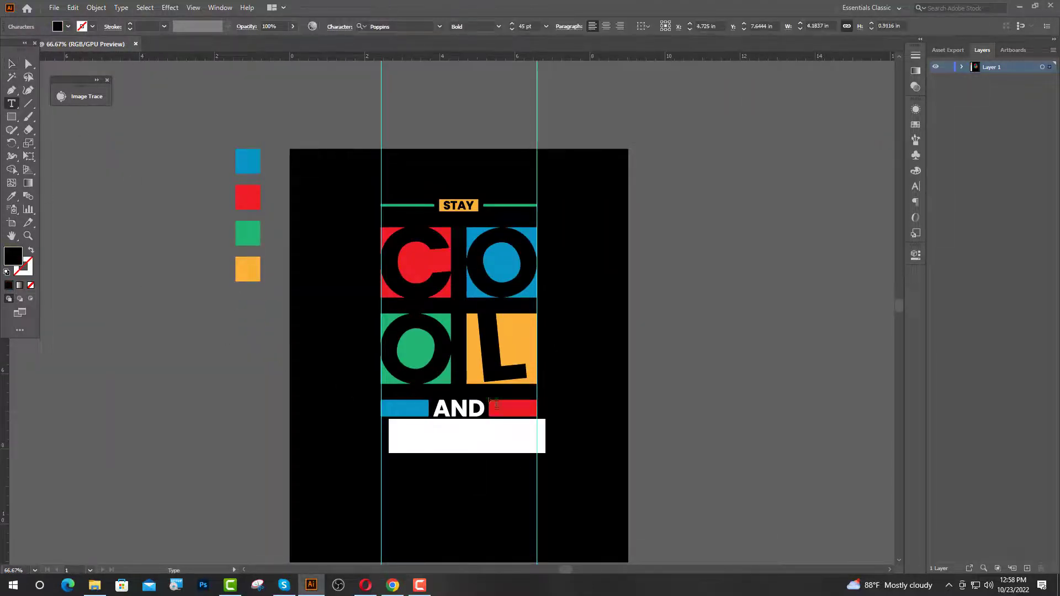
double_click(520, 26)
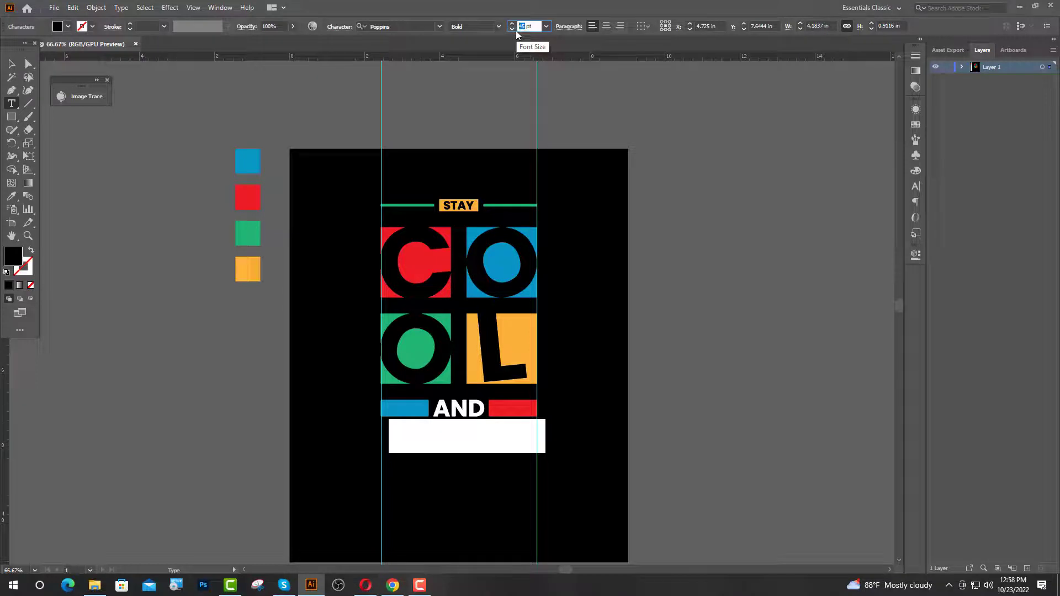
key("Return")
type("SU")
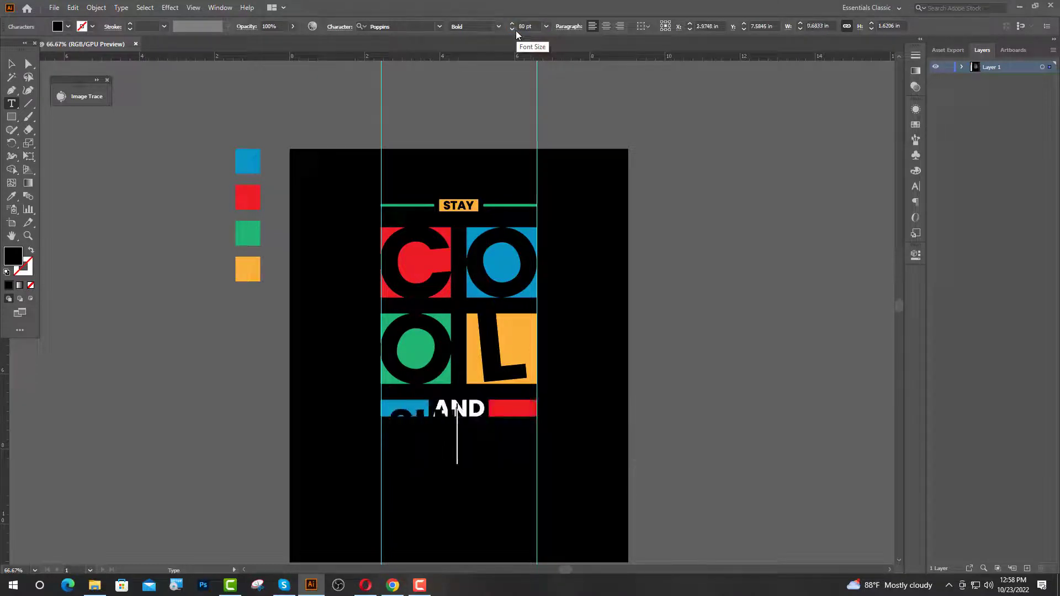
type("FE")
key("Escape")
- Recolor the SHINE text white by sampling the AND lettering
key("i")
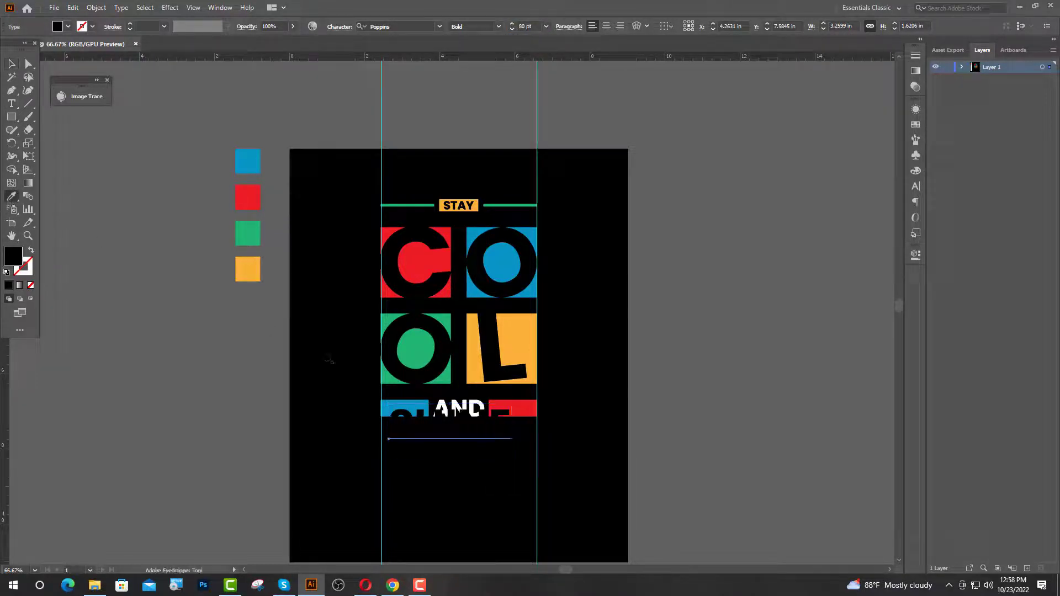
left_click(440, 406)
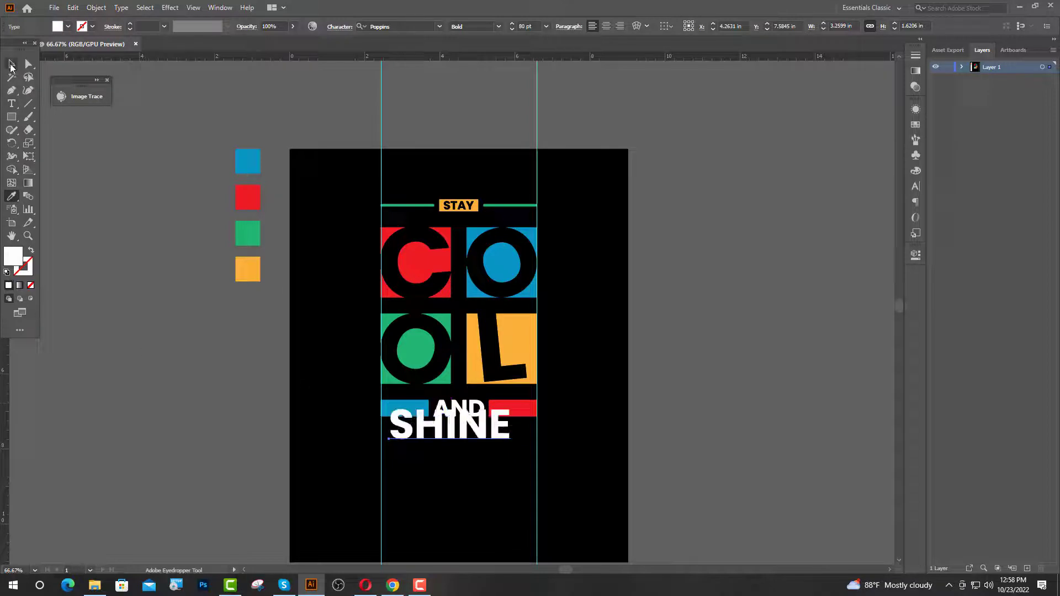
key("v")
left_click(208, 334)
- Move SHINE down clear of the AND row and convert the text to outlines
left_click_drag(423, 427, 426, 442)
right_click(424, 442)
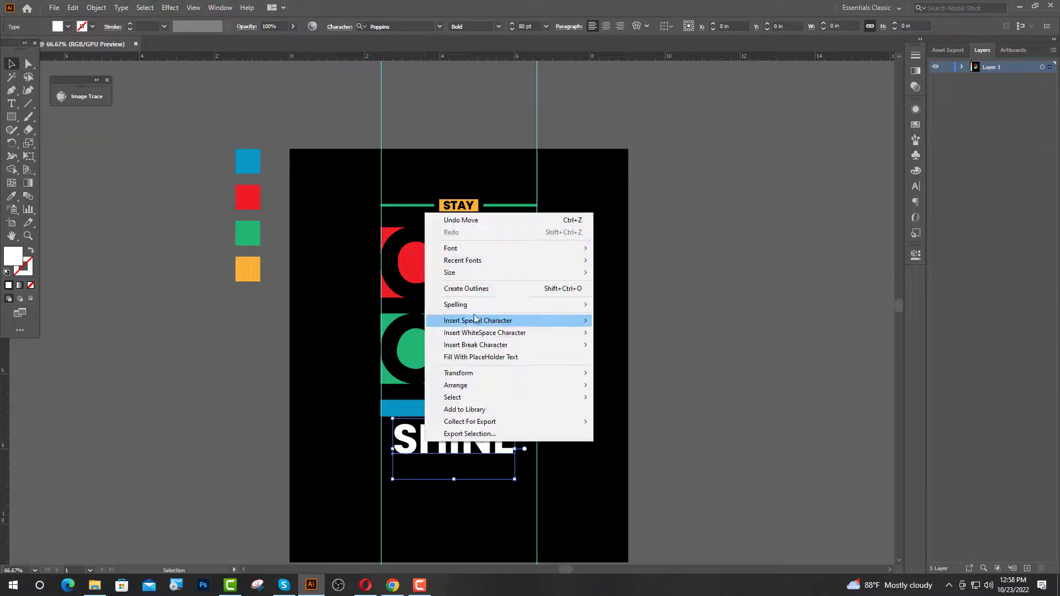
left_click(473, 289)
left_click(516, 468)
- Snap the SHINE lettering to the left guide with a gap below AND, and scale it to reach the right guide
scroll(475, 451, "up", 3)
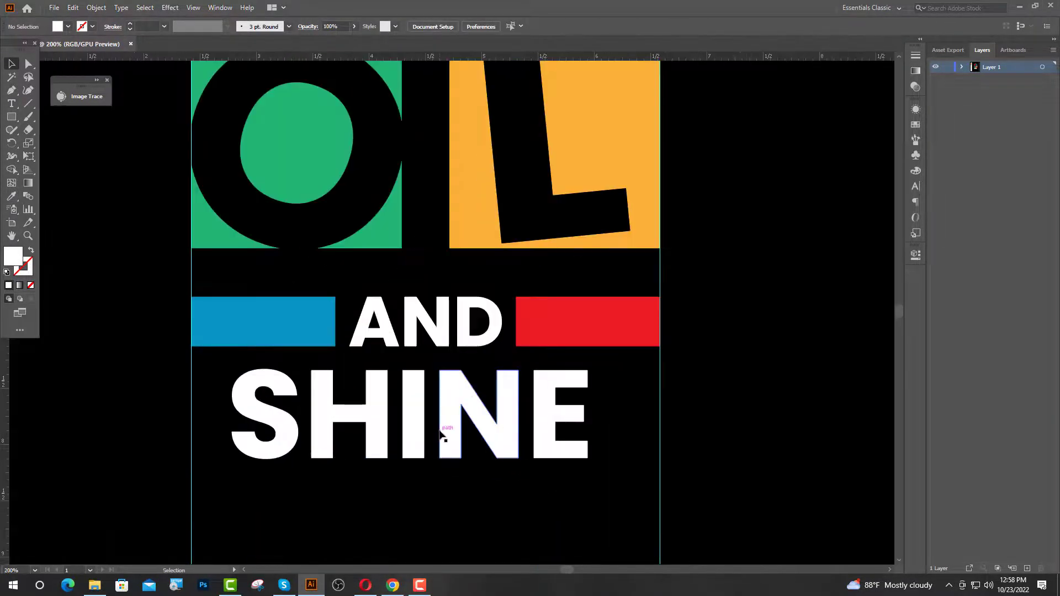
left_click_drag(446, 434, 410, 457)
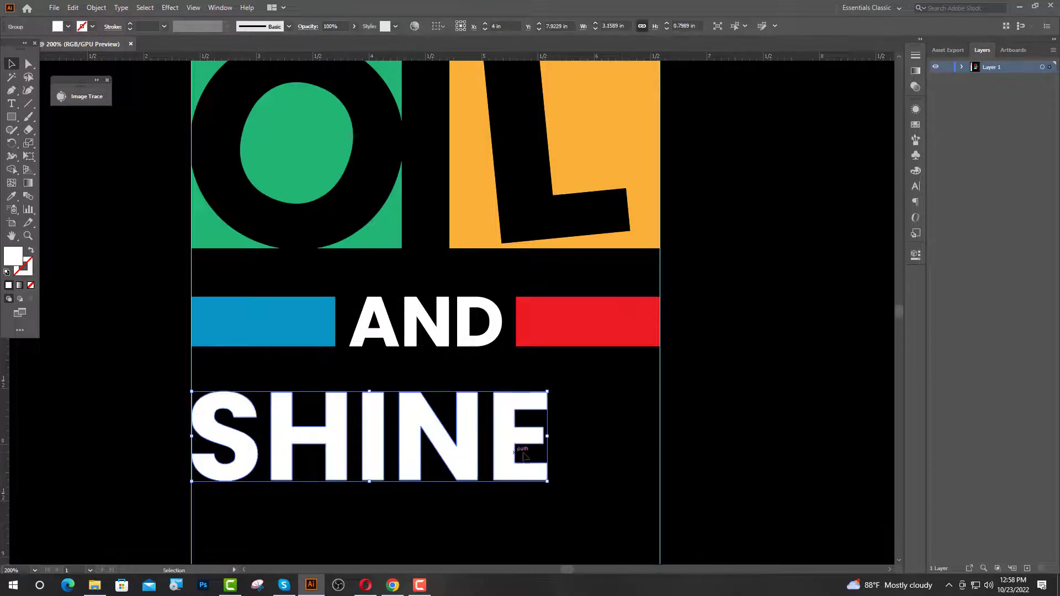
left_click_drag(549, 436, 610, 457)
left_click(769, 430)
- Copy the STAY banner with its green lines straight down to below SHINE
scroll(560, 437, "down", 1)
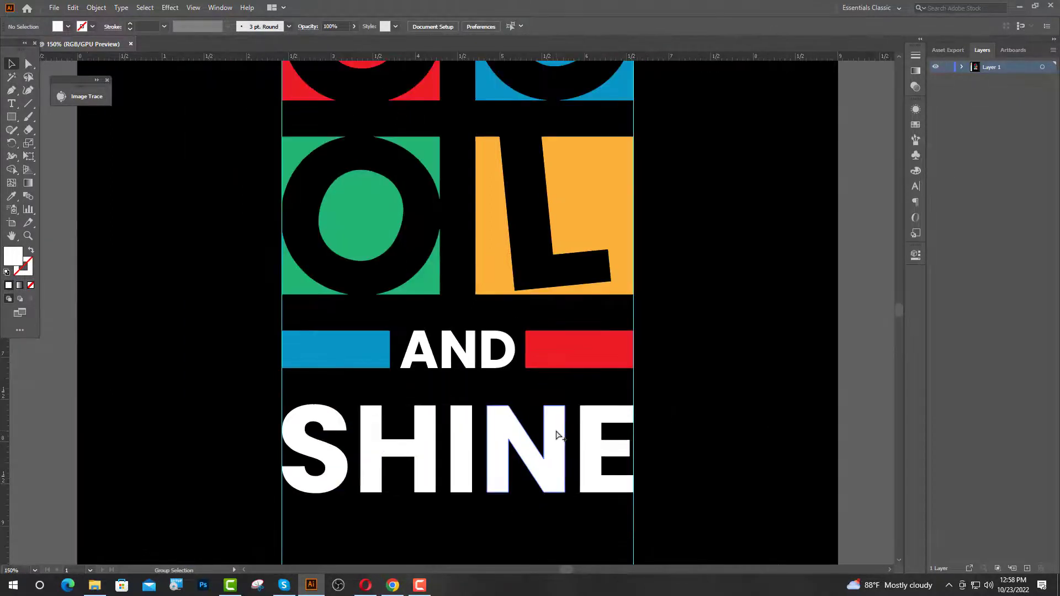
scroll(558, 435, "down", 2)
scroll(555, 425, "down", 2)
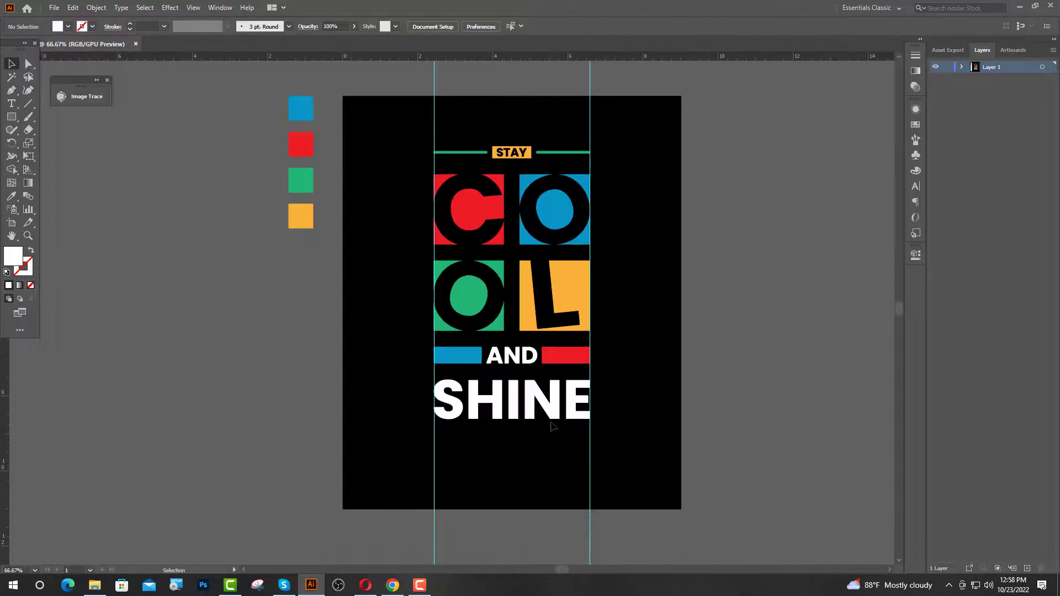
scroll(557, 424, "up", 4)
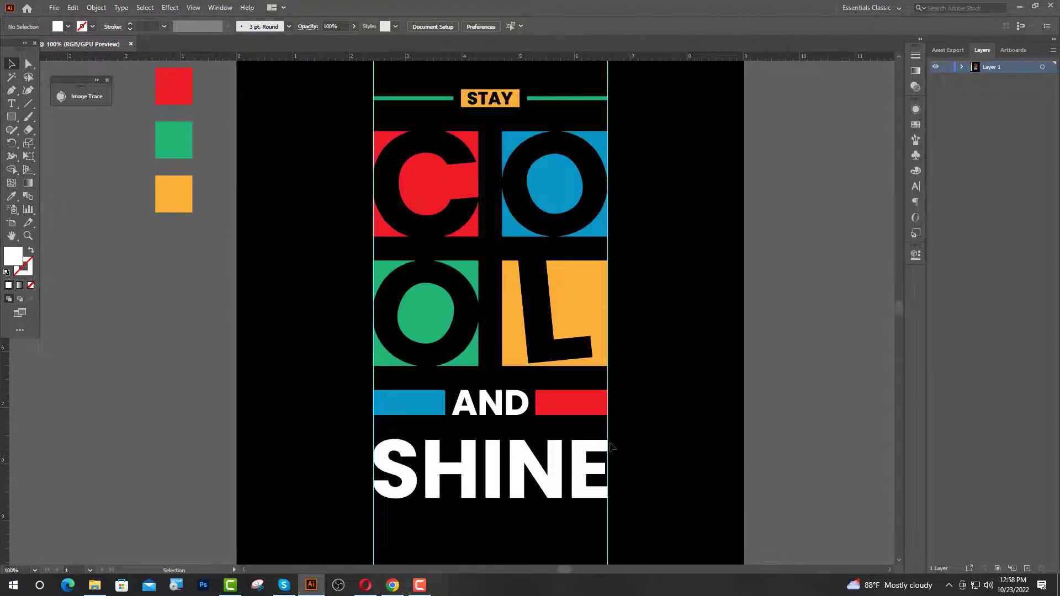
left_click_drag(481, 101, 478, 537)
right_click(507, 533)
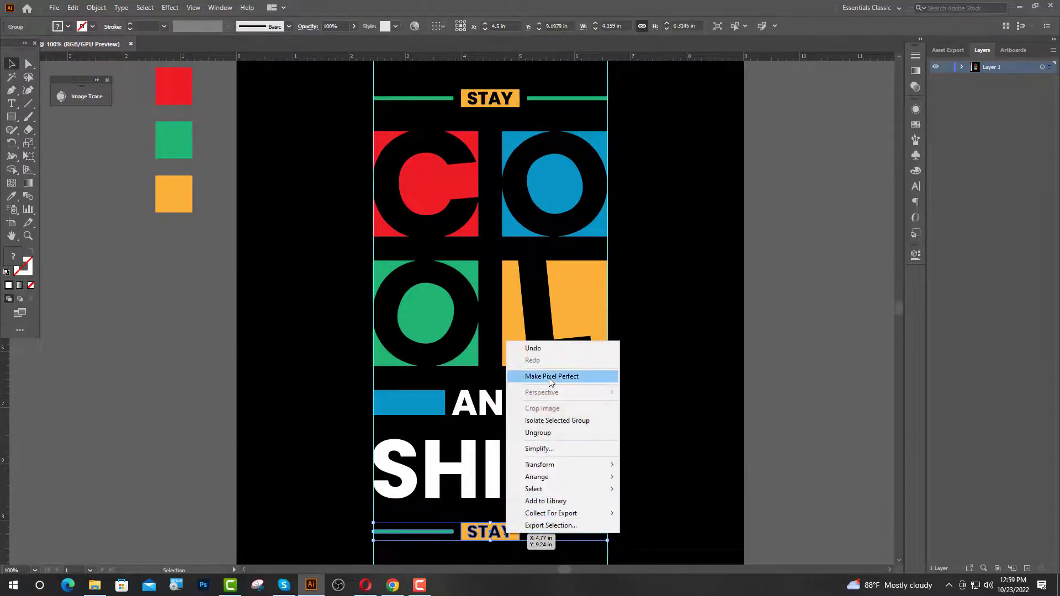
left_click(644, 486)
- Ungroup the copied banner below SHINE and delete its STAY lettering, keeping the orange rectangle
scroll(517, 452, "down", 3)
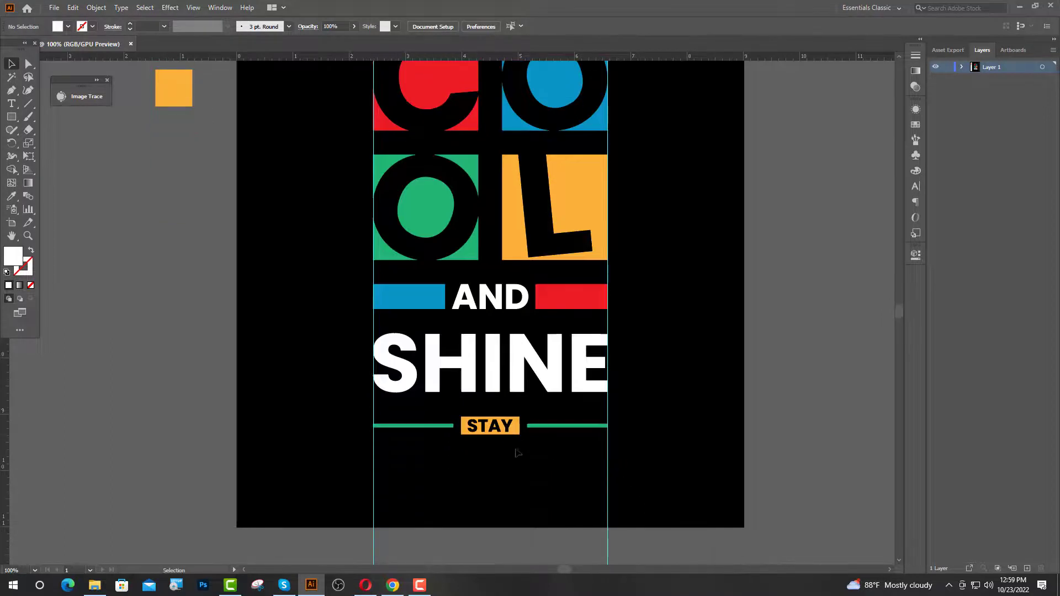
scroll(489, 442, "up", 4)
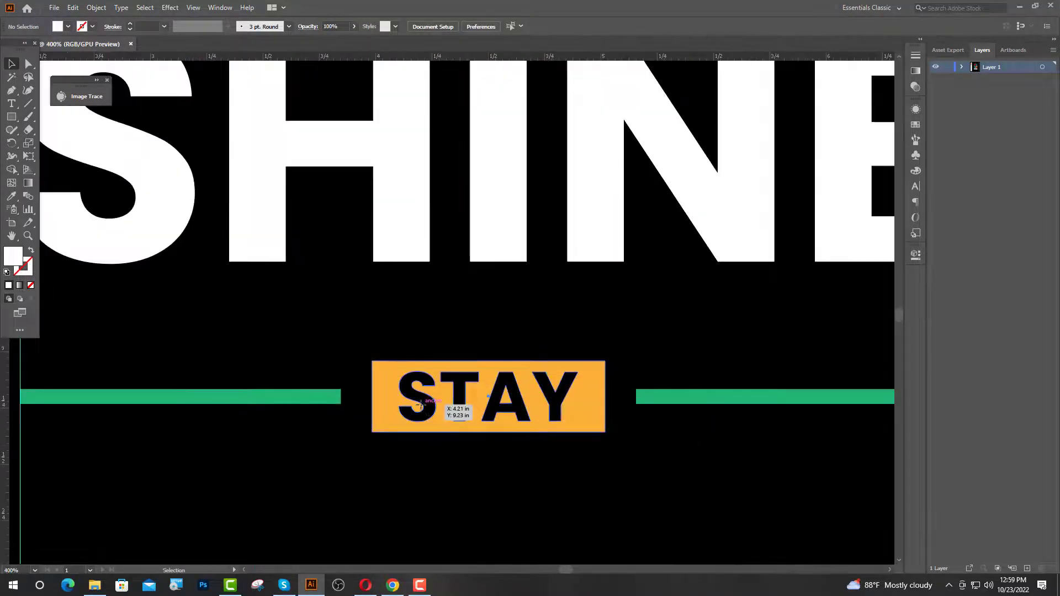
left_click(420, 406)
right_click(421, 409)
left_click(458, 303)
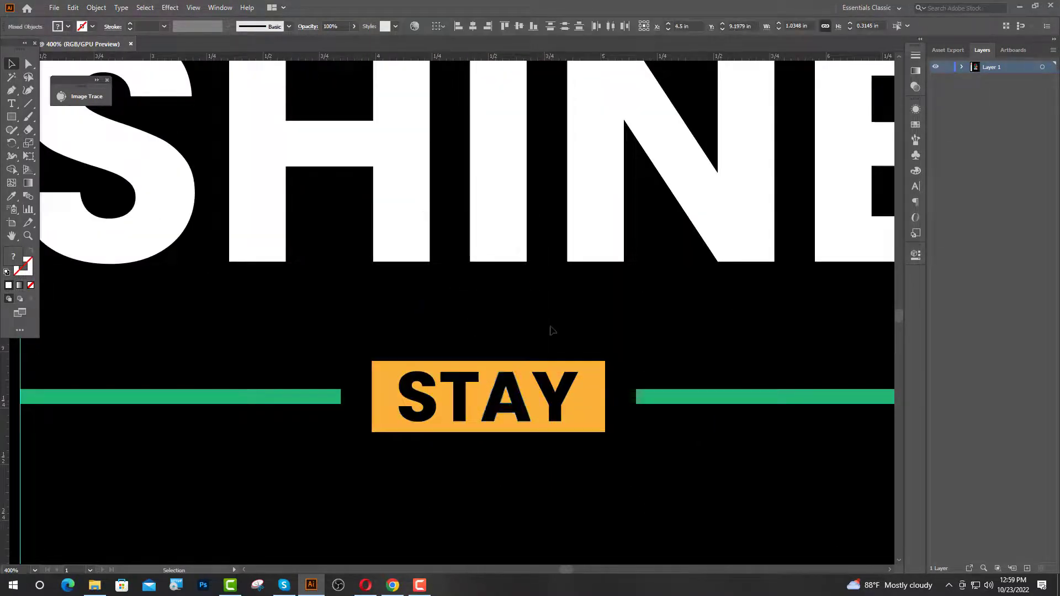
key("Delete")
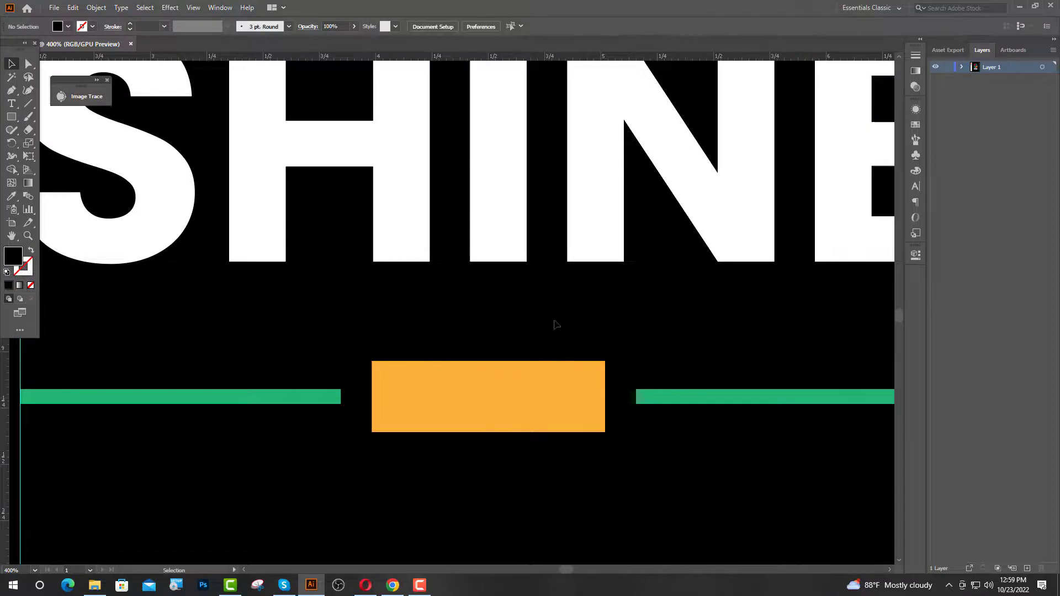
- Narrow the orange rectangle below SHINE from both sides into a small upright block
left_click(558, 421)
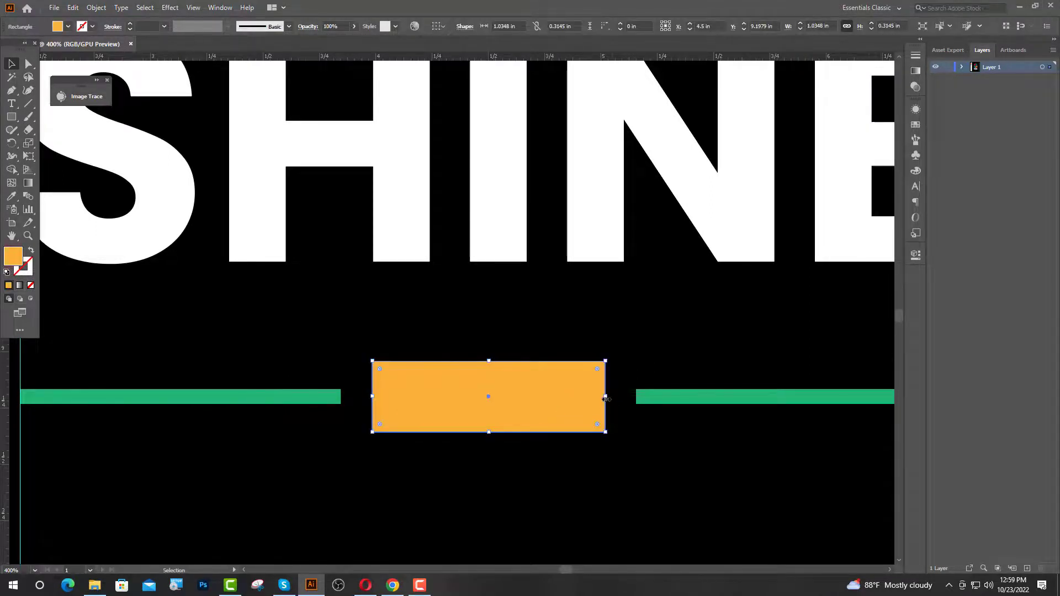
left_click_drag(606, 399, 463, 397)
left_click(538, 338)
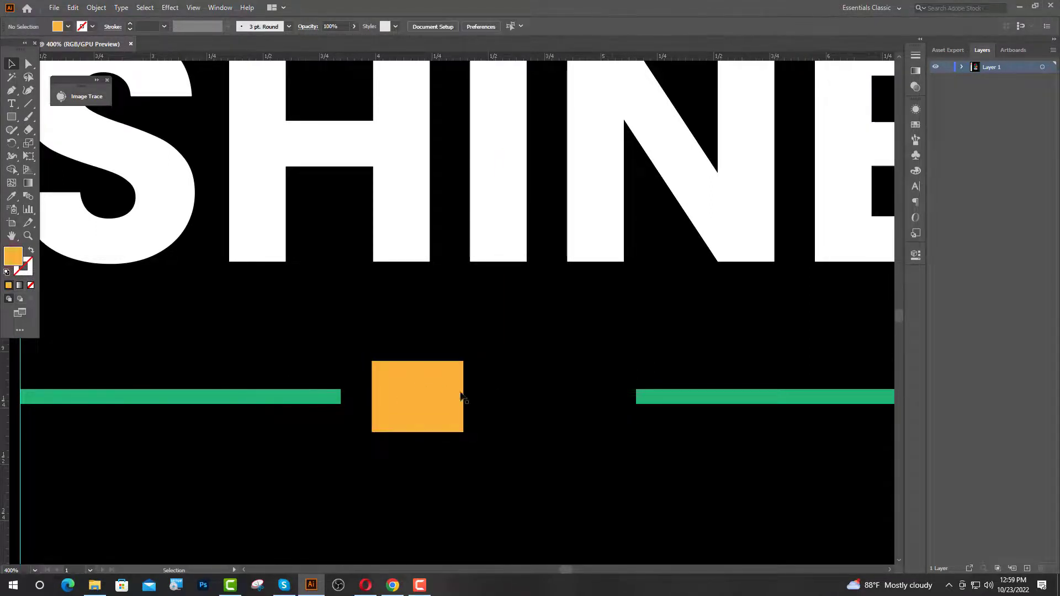
left_click(442, 399)
left_click_drag(372, 396, 401, 396)
left_click(521, 403)
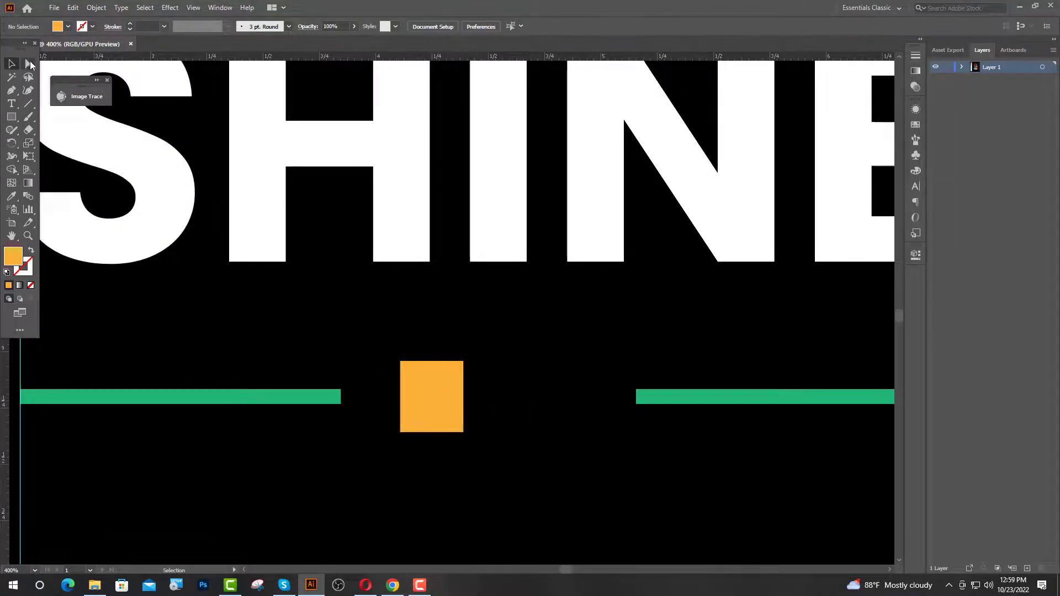
- Shift the block's top-left anchor outward to slant its left edge, making the shape about 0.35 in wide
left_click(400, 361)
key("shift+Left")
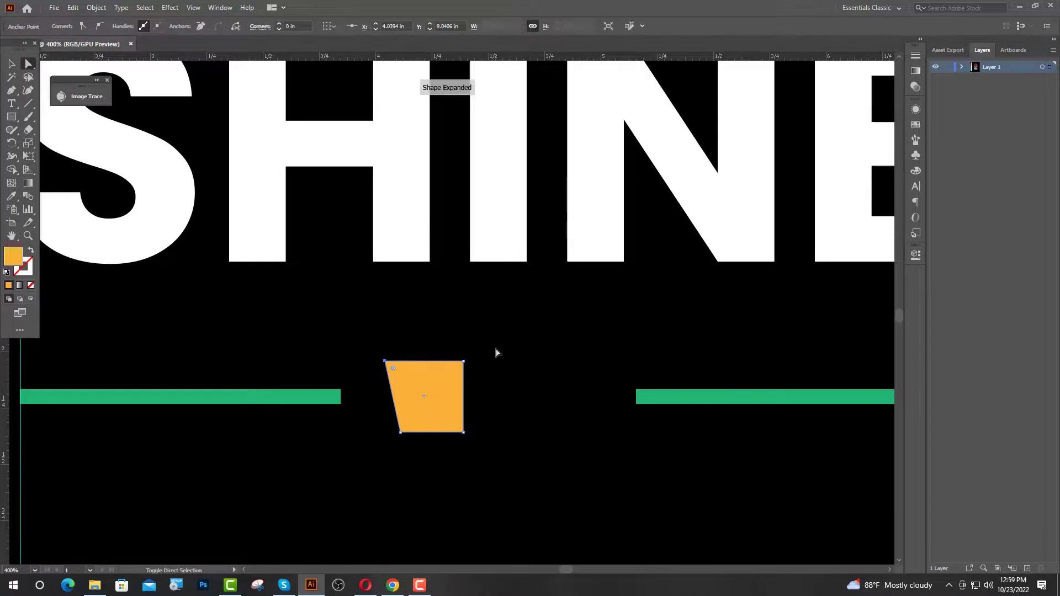
key("v")
left_click(497, 353)
- Copy the slanted block to its right, reflect the copy into a mirror image, and leave a narrow gap between them
left_click_drag(423, 393, 509, 393)
right_click(519, 385)
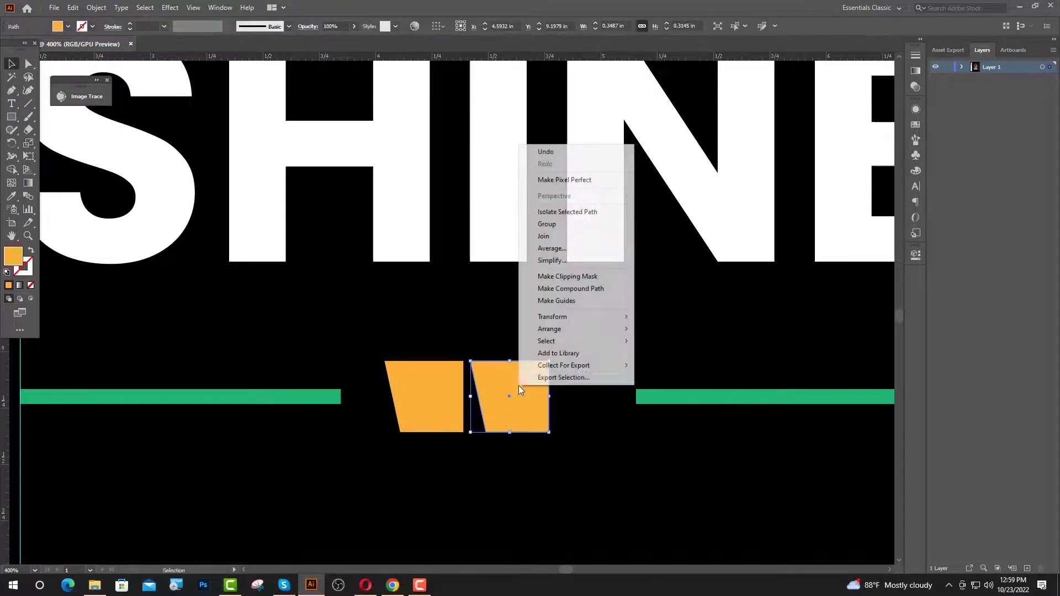
mouse_move(567, 318)
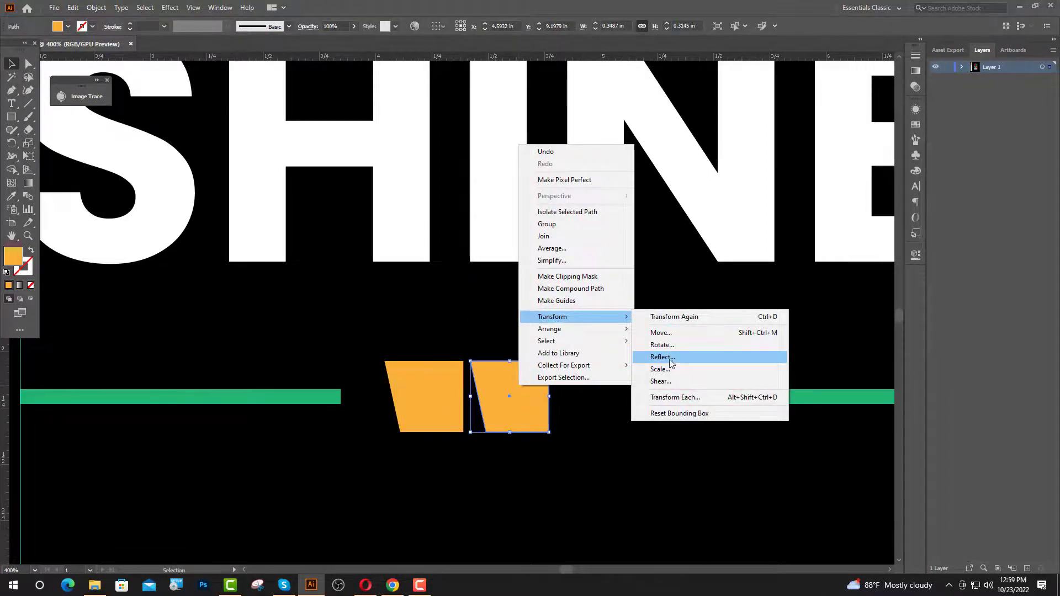
left_click(662, 358)
left_click(497, 355)
left_click_drag(513, 403, 520, 397)
- Group the two mirrored orange blocks and center the group horizontally on the artboard
left_click_drag(405, 346, 515, 406)
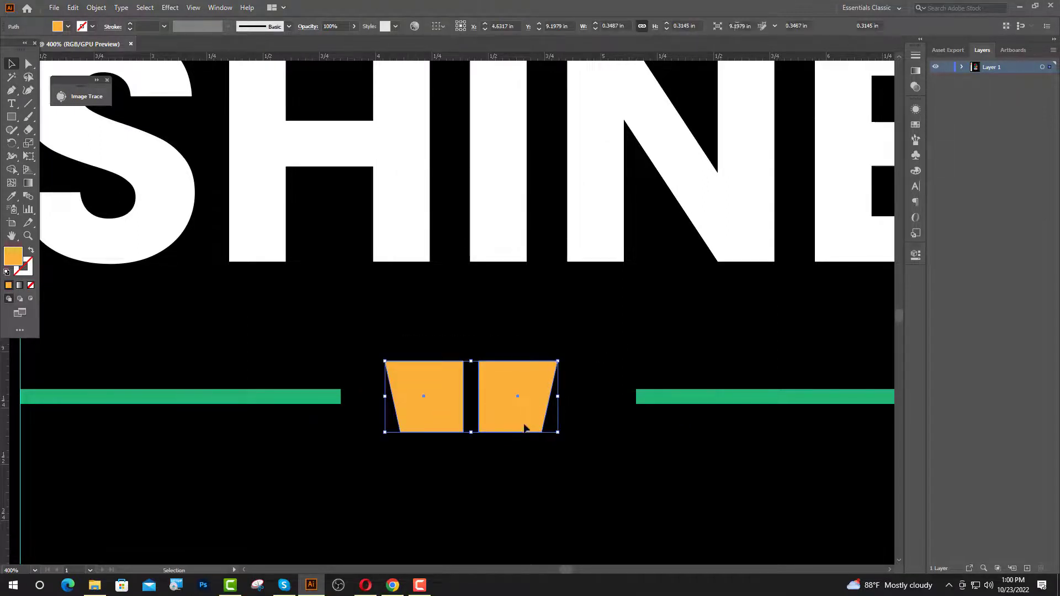
key("ctrl+g")
left_click(446, 27)
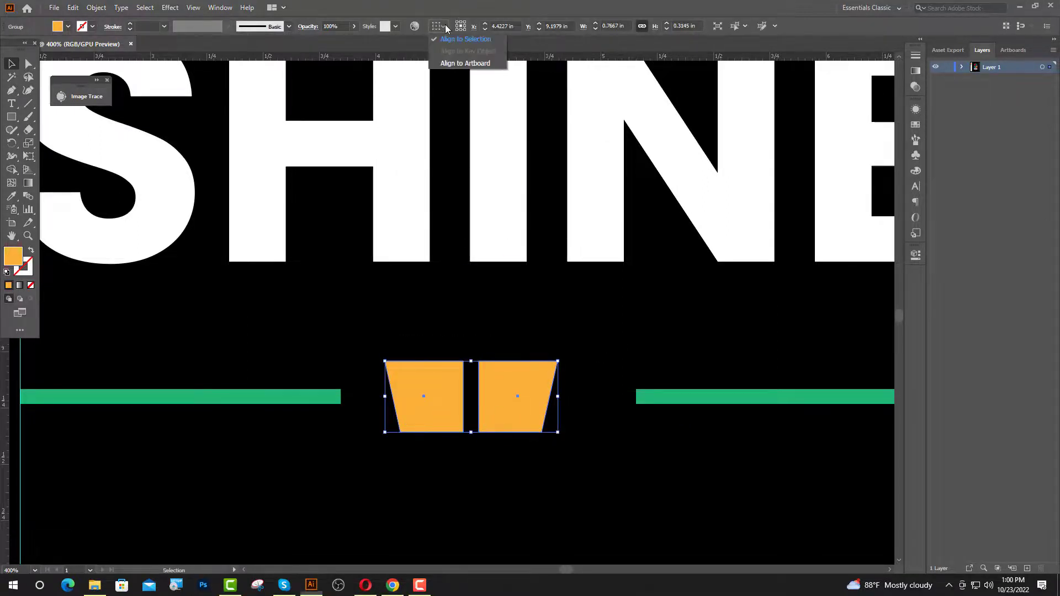
left_click(461, 63)
left_click(476, 29)
key("ctrl+shift+a")
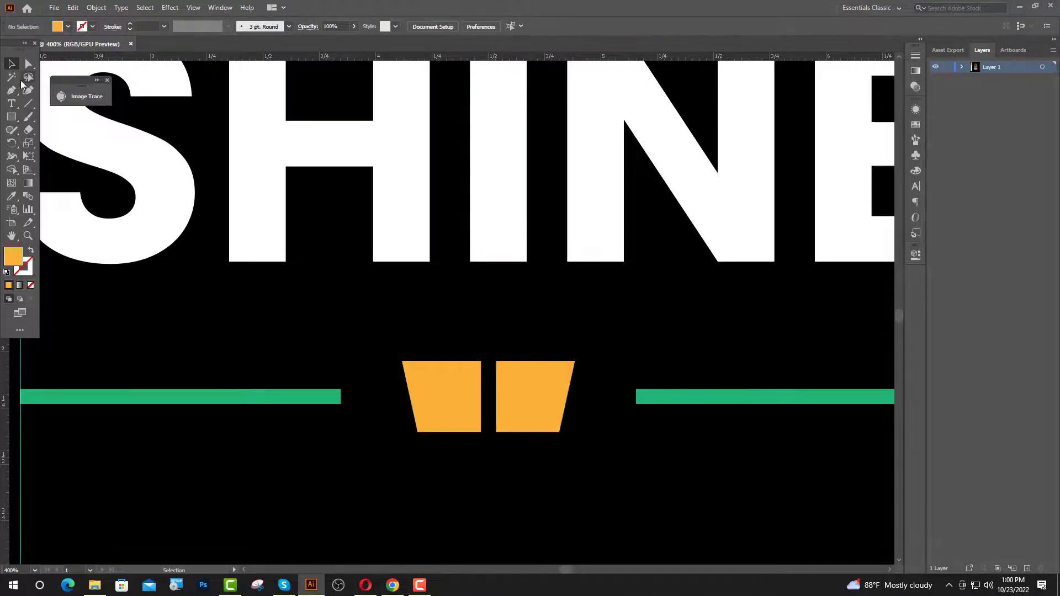
- Extend the inner ends of both green lines below SHINE toward the orange blocks
left_click_drag(374, 436, 376, 435)
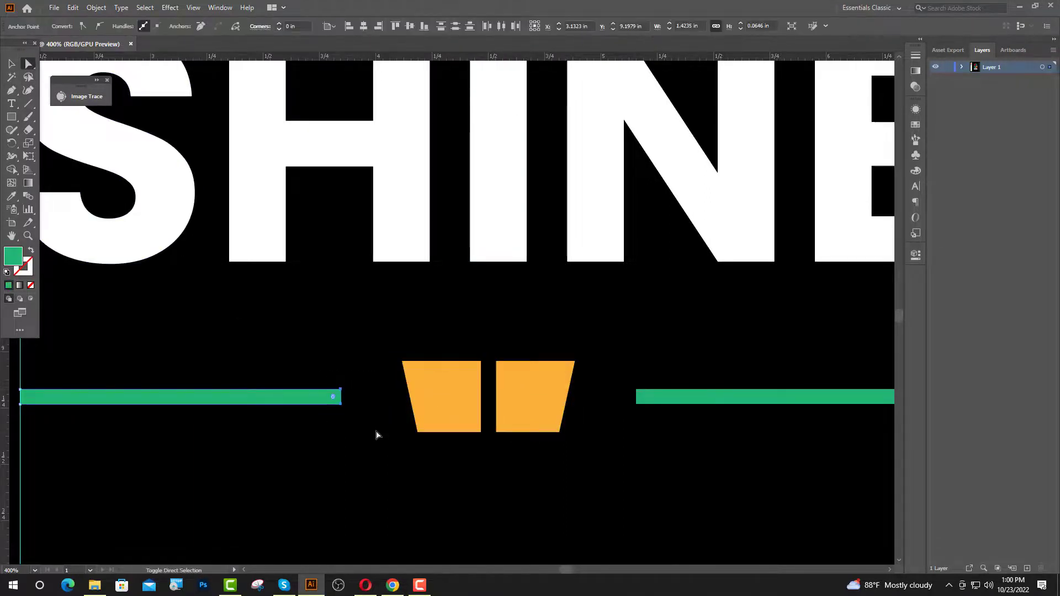
left_click_drag(631, 375, 660, 435)
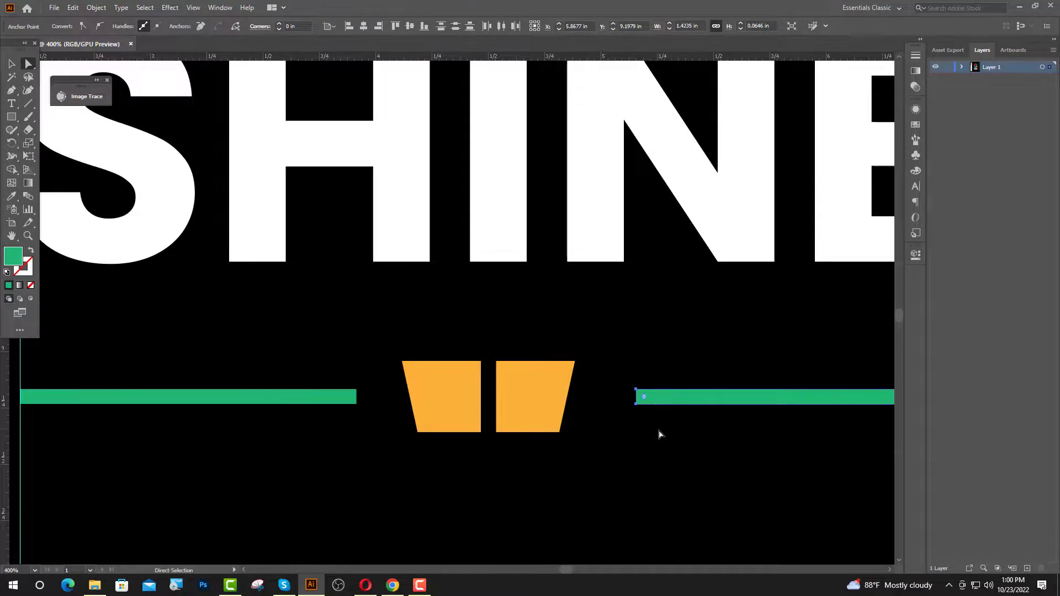
key("ctrl+shift+a")
- Delete the two vertical guides and the four color sample squares beside the artboard
scroll(489, 471, "down", 5)
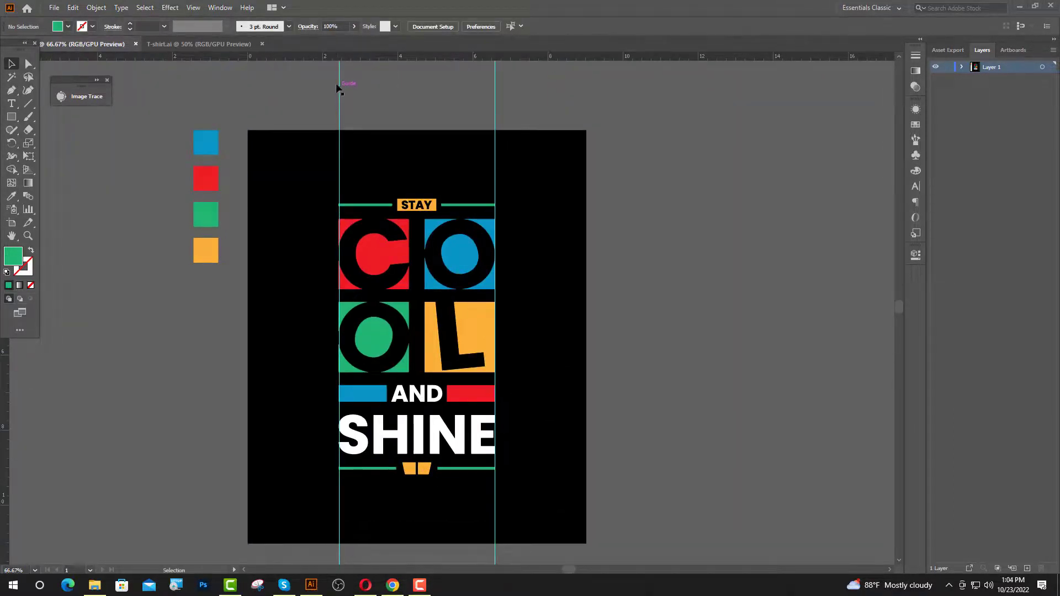
left_click(339, 127)
key("Delete")
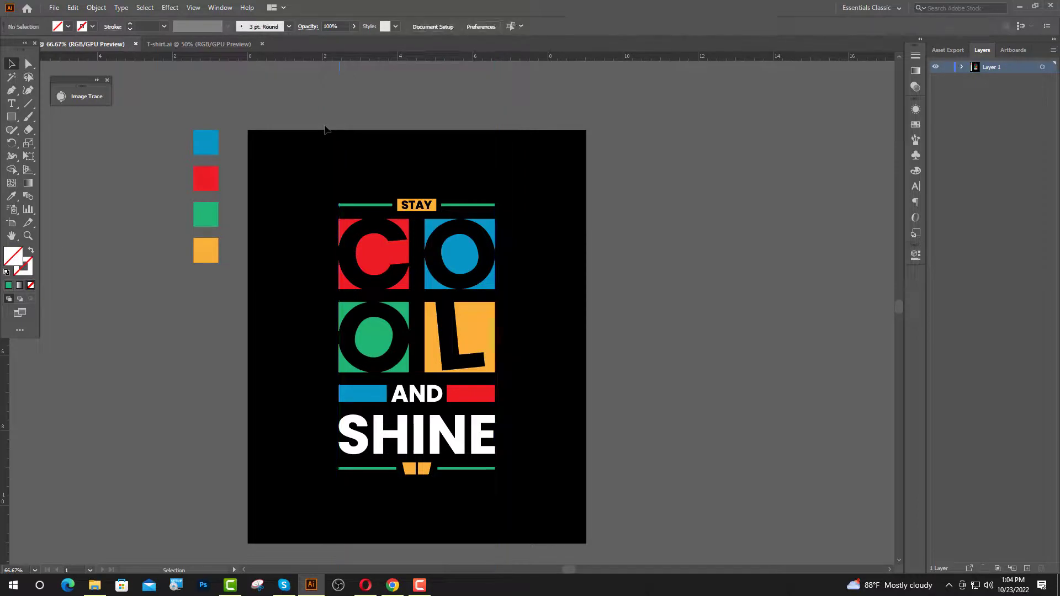
left_click_drag(224, 250, 224, 254)
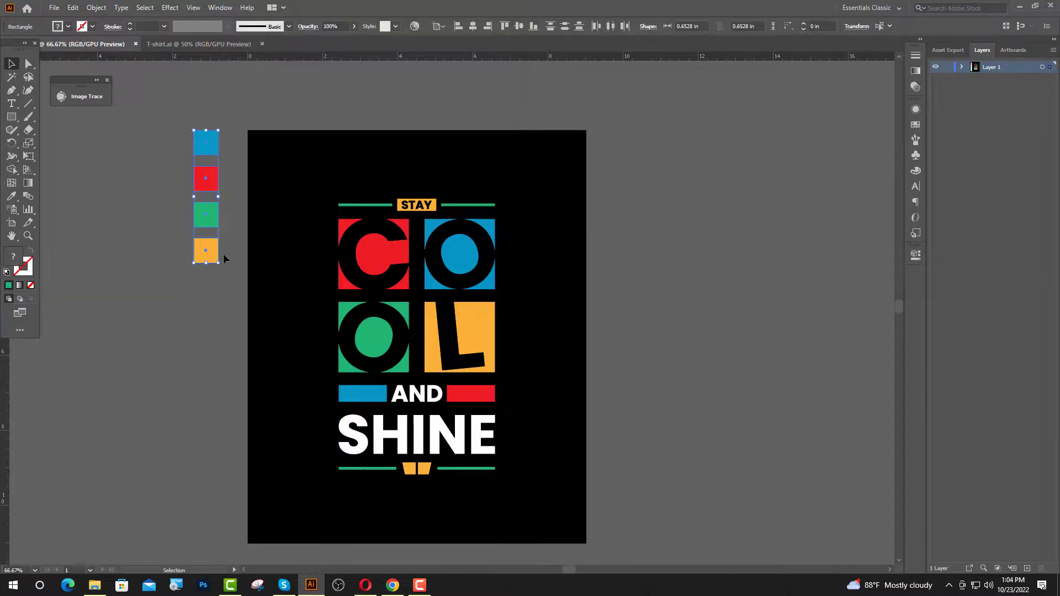
key("Delete")
- Transfer the grouped design into T-shirt.ai, place it on the black shirt, and scale it down to about 3.70 × 6.53 in
left_click(388, 258)
left_click_drag(388, 258, 399, 278)
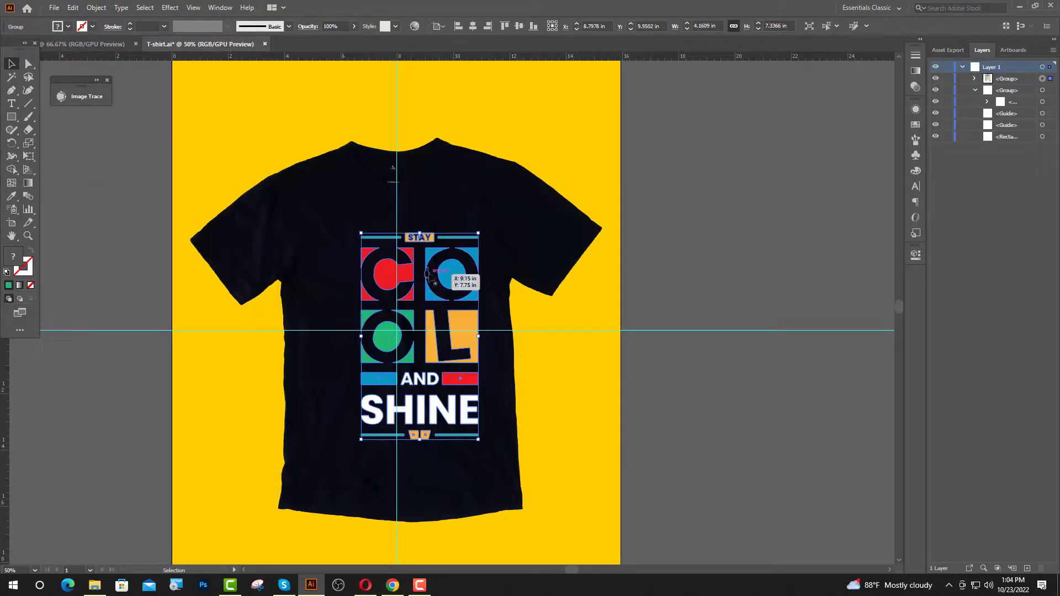
left_click_drag(421, 234, 423, 244)
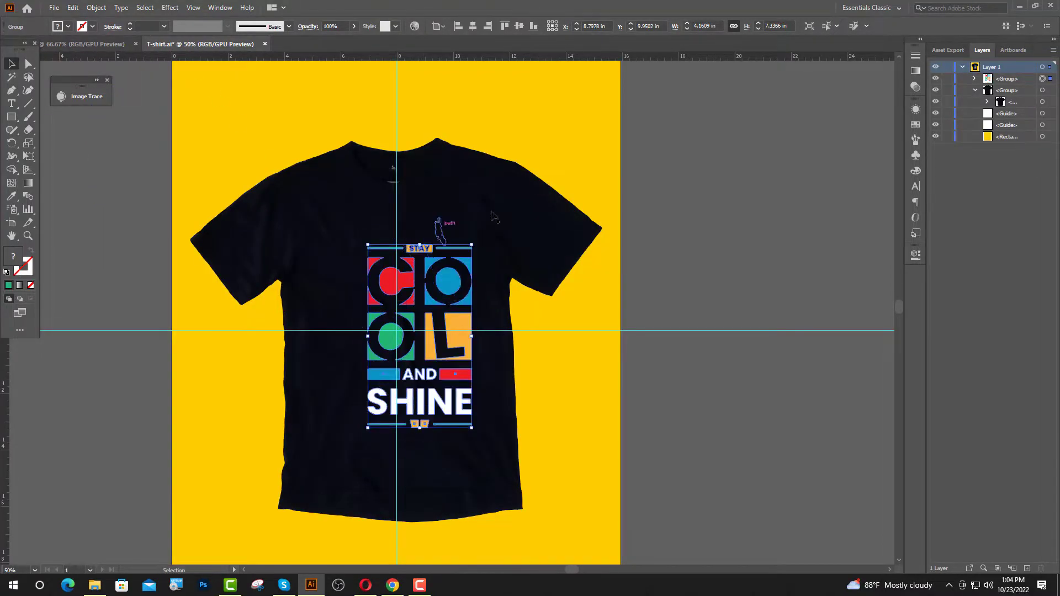
- Center the design horizontally and vertically on the artboard, and nudge it slightly down the shirt
left_click(471, 27)
left_click(518, 26)
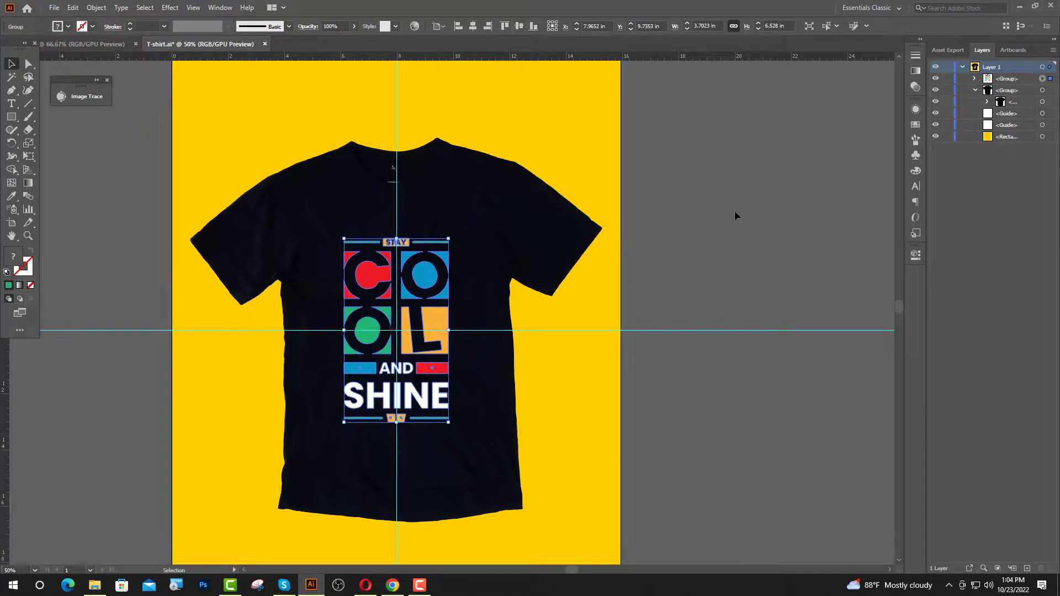
key("Down")
key("Down")
key("Down")
key("Down")
key("Down")
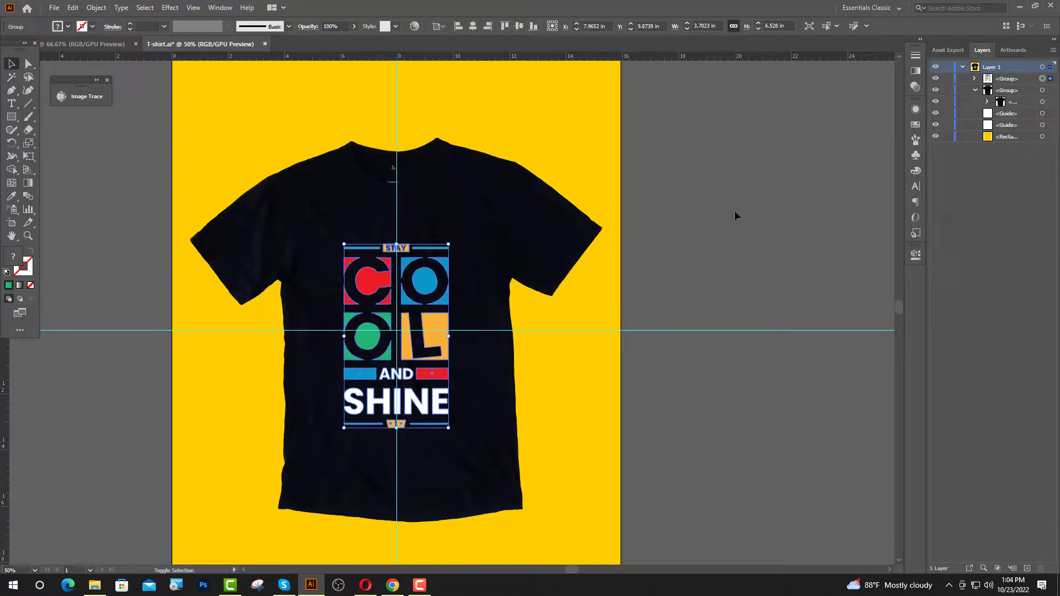
key("Down")
key("Down")
key("Down")
key("Down")
key("Down")
- Deselect the design and hide both guides in the T-shirt document
left_click(745, 200)
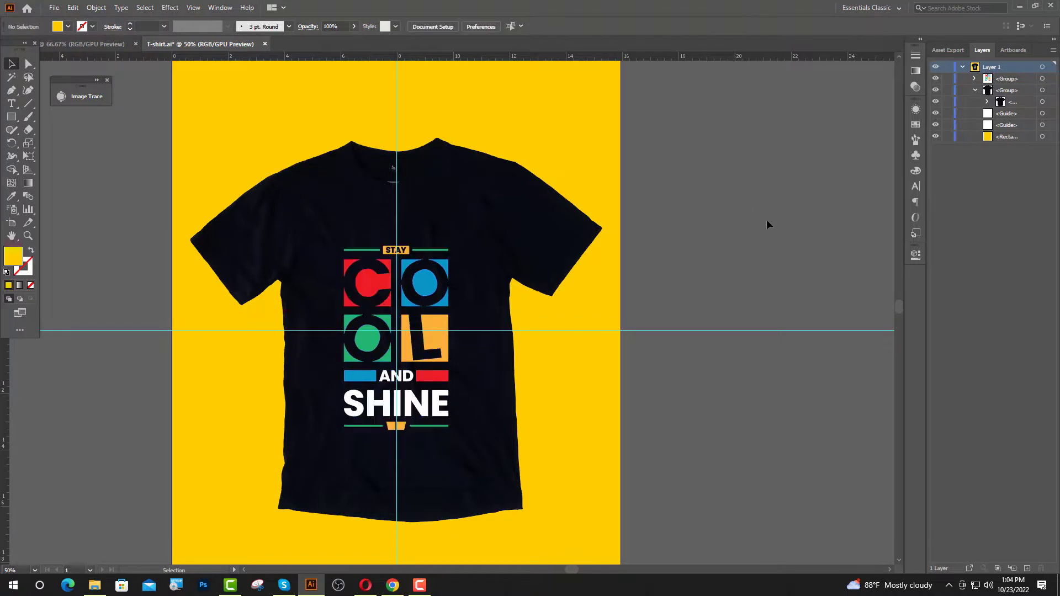
left_click(936, 125)
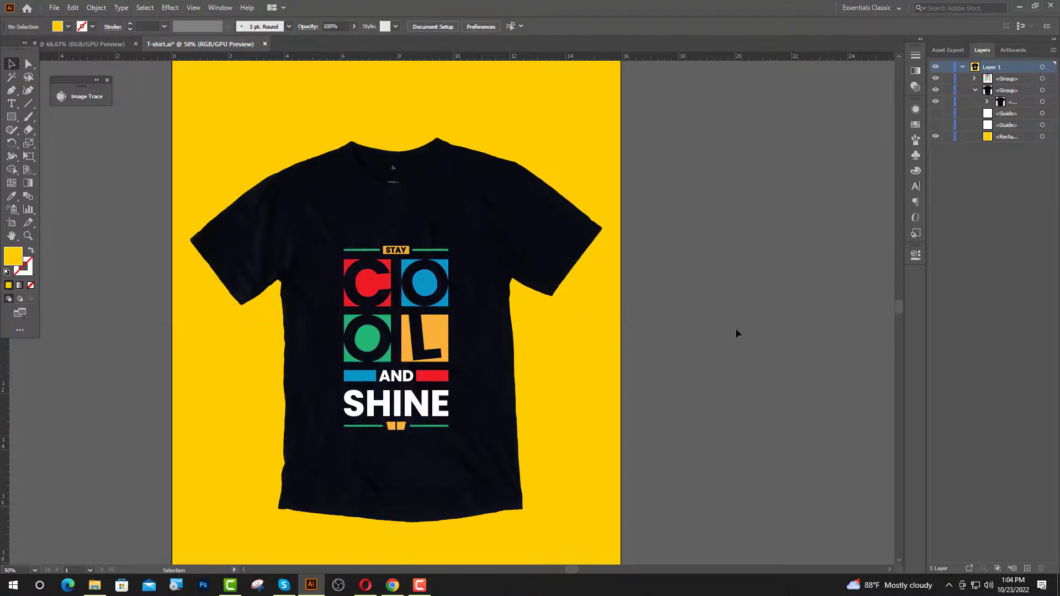